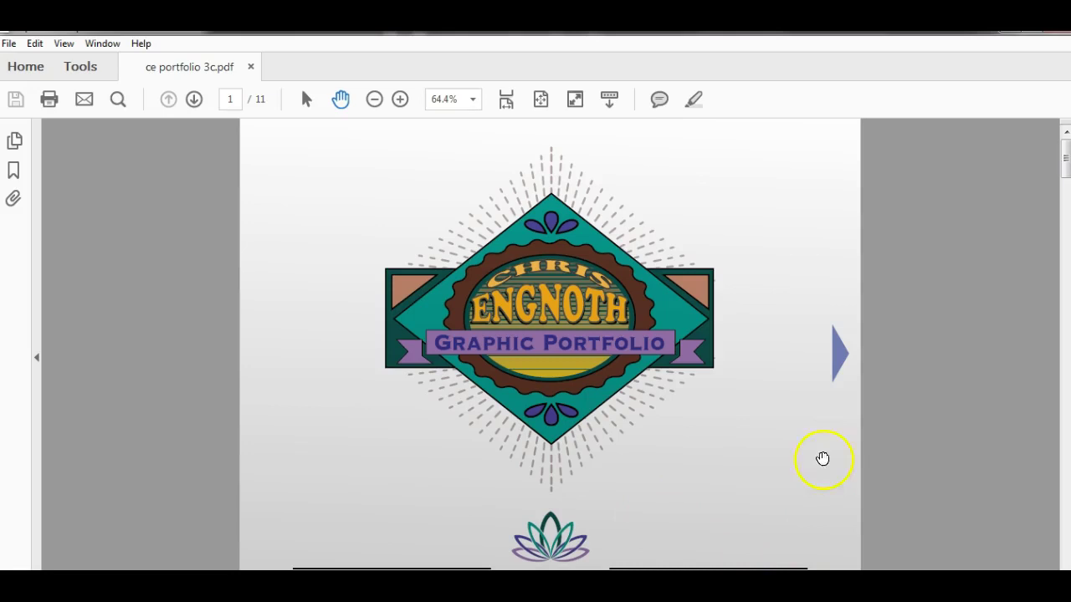
# Page forward and back between the cover and the introduction of the portfolio PDF to examine its interactive navigation.
pyautogui.click(842, 348)
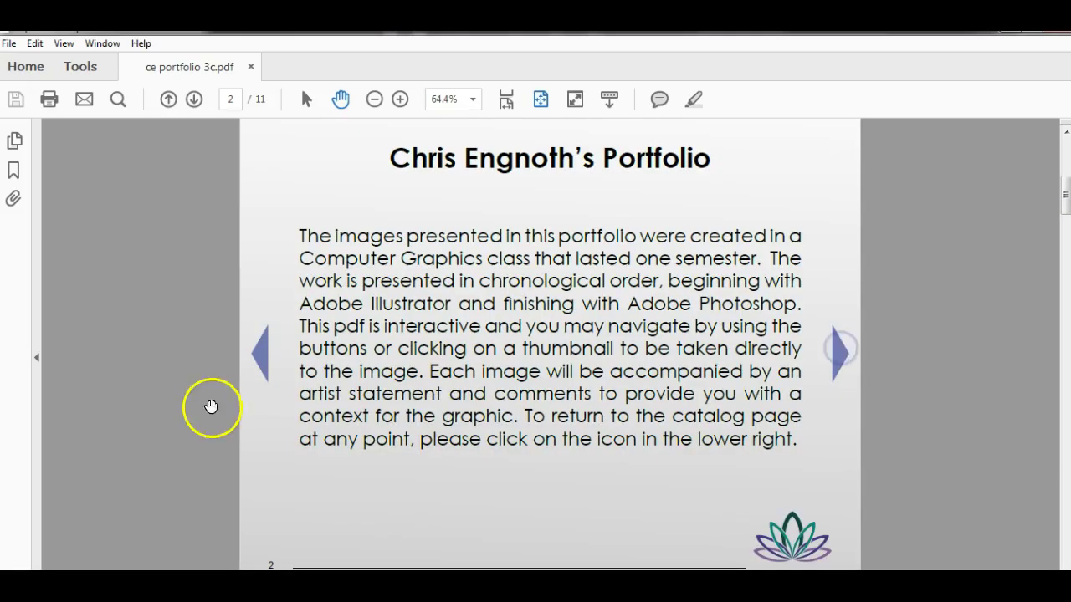
pyautogui.click(256, 357)
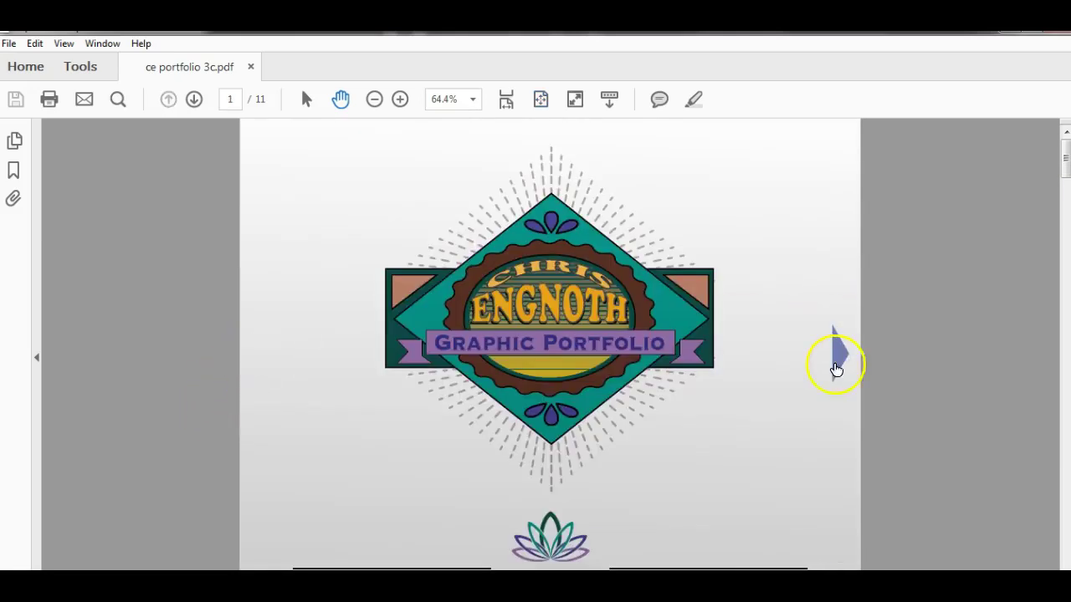
pyautogui.click(841, 360)
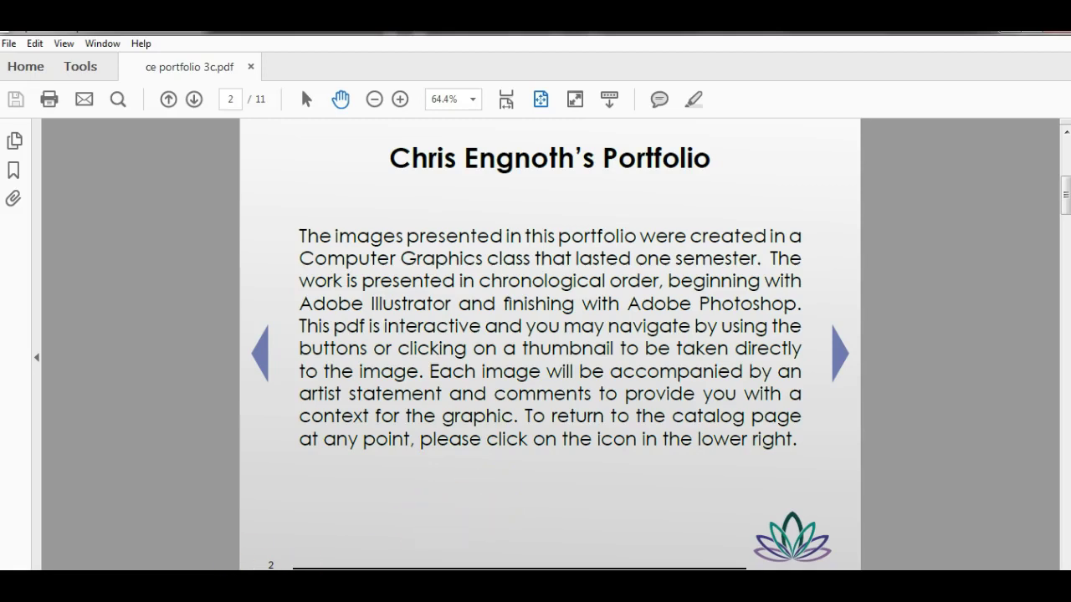
# Switch to Windows Explorer and examine the files in the 11 portfolio folder and its links subfolder.
pyautogui.hotkey('alt', 'Tab')
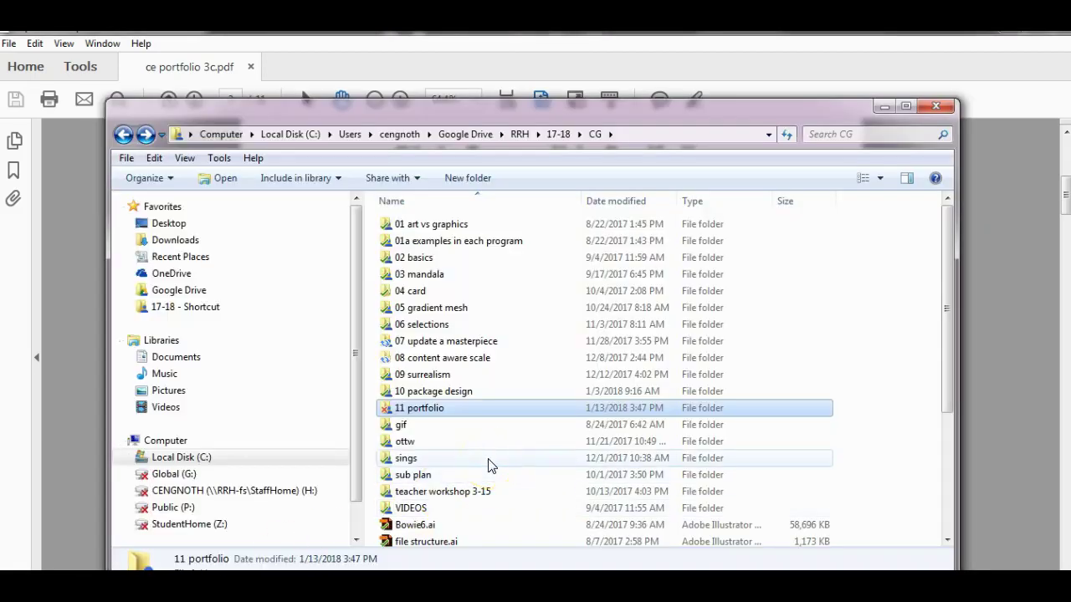
pyautogui.moveTo(490, 466)
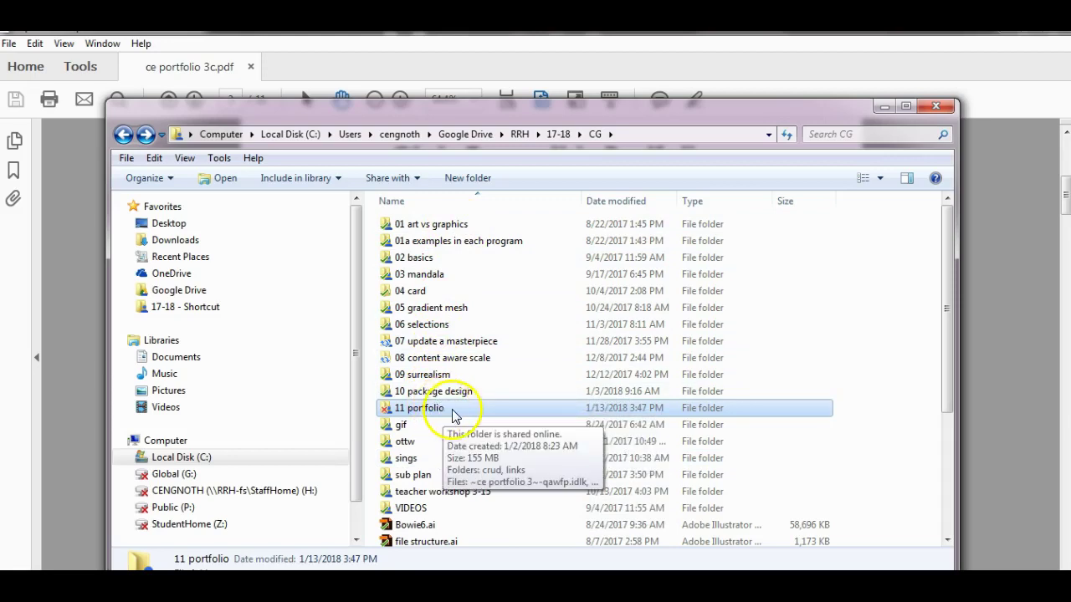
pyautogui.doubleClick(423, 410)
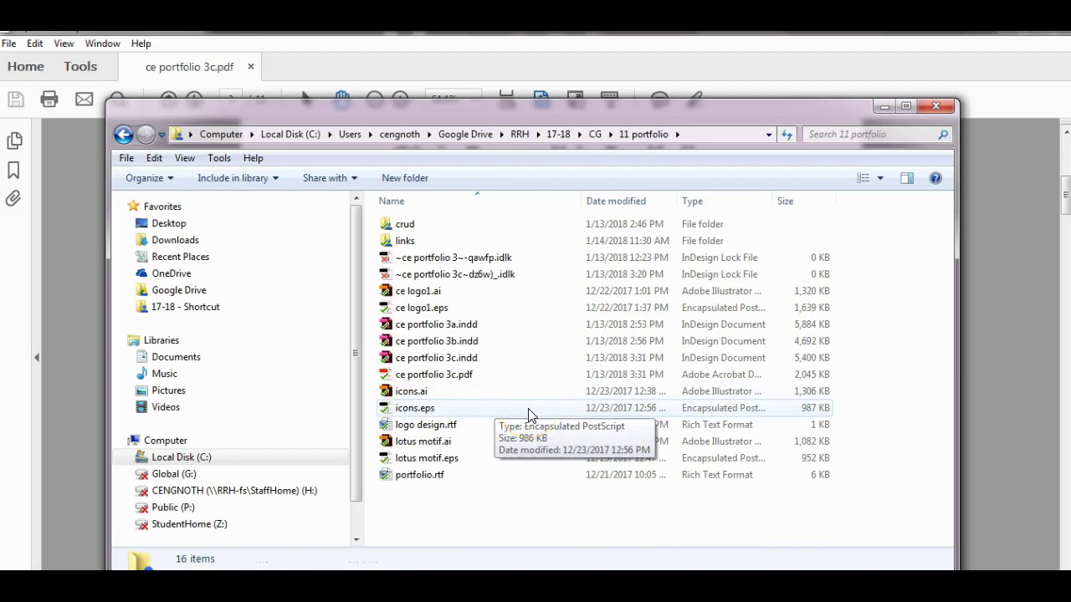
pyautogui.doubleClick(404, 243)
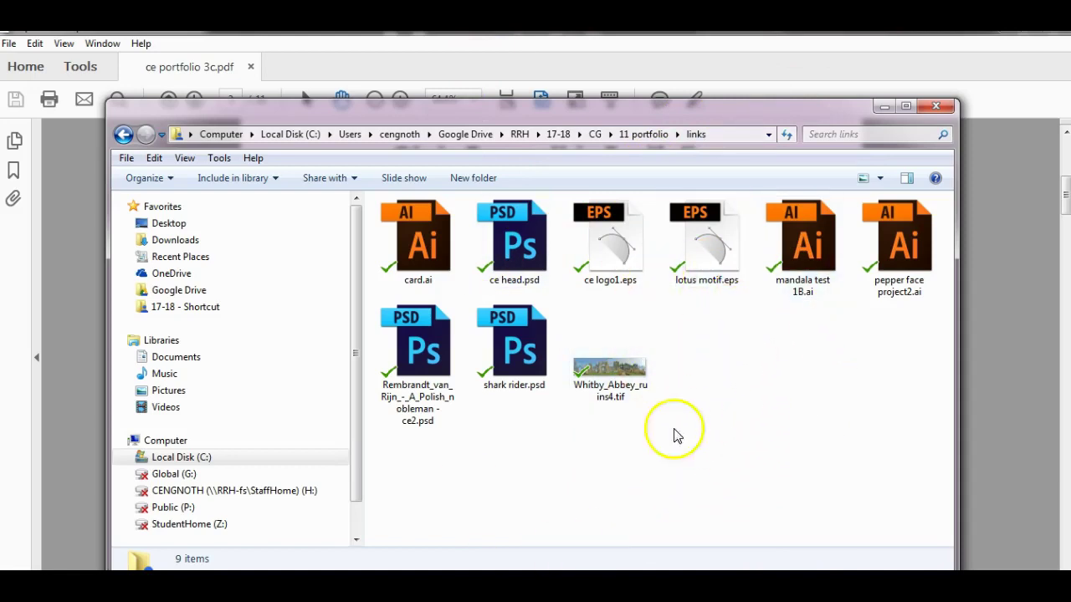
pyautogui.click(641, 135)
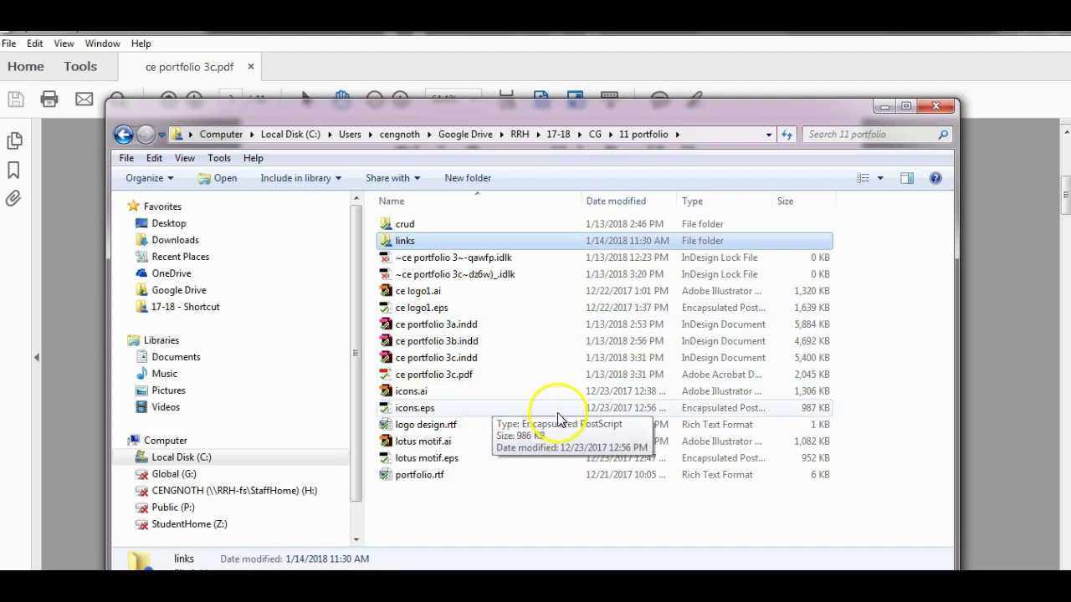
pyautogui.click(432, 378)
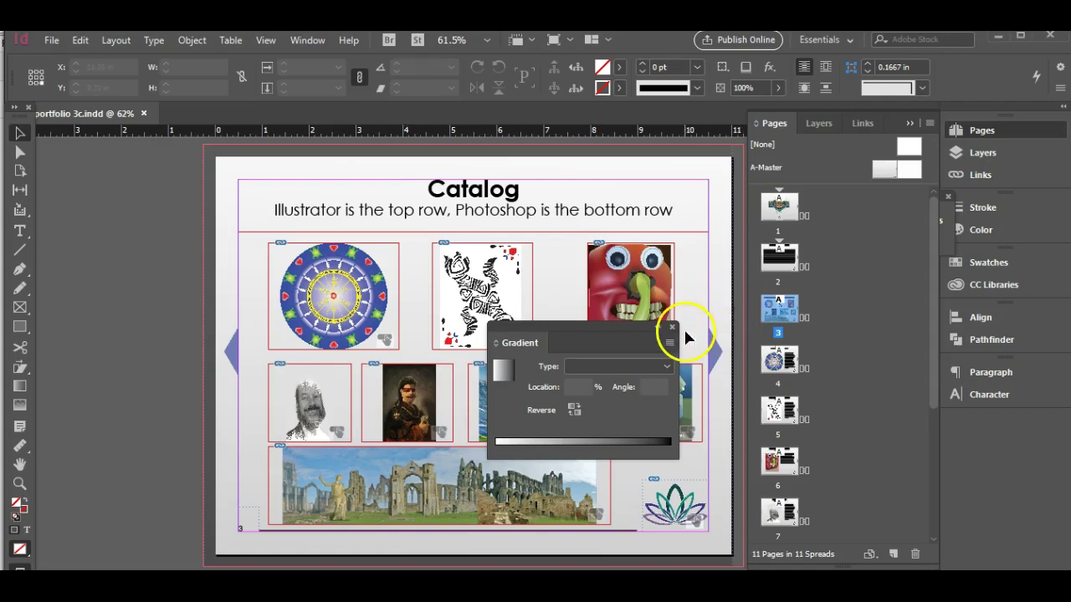
# Collapse the floating Gradient panel and dock it below Character, and review the portfolio document's layers and pages.
pyautogui.click(658, 329)
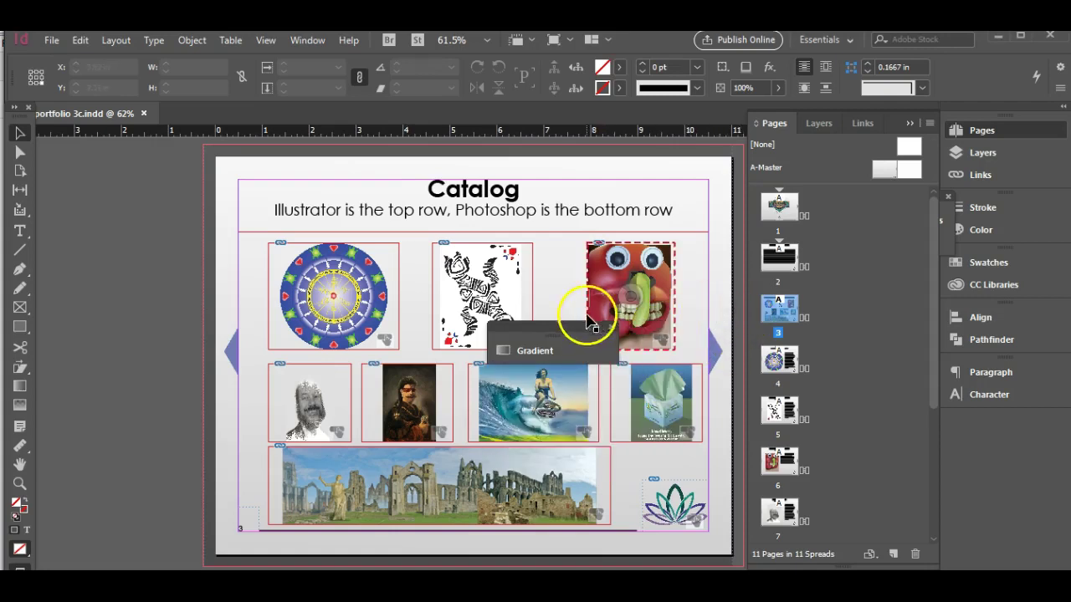
pyautogui.moveTo(556, 328); pyautogui.dragTo(1007, 413)
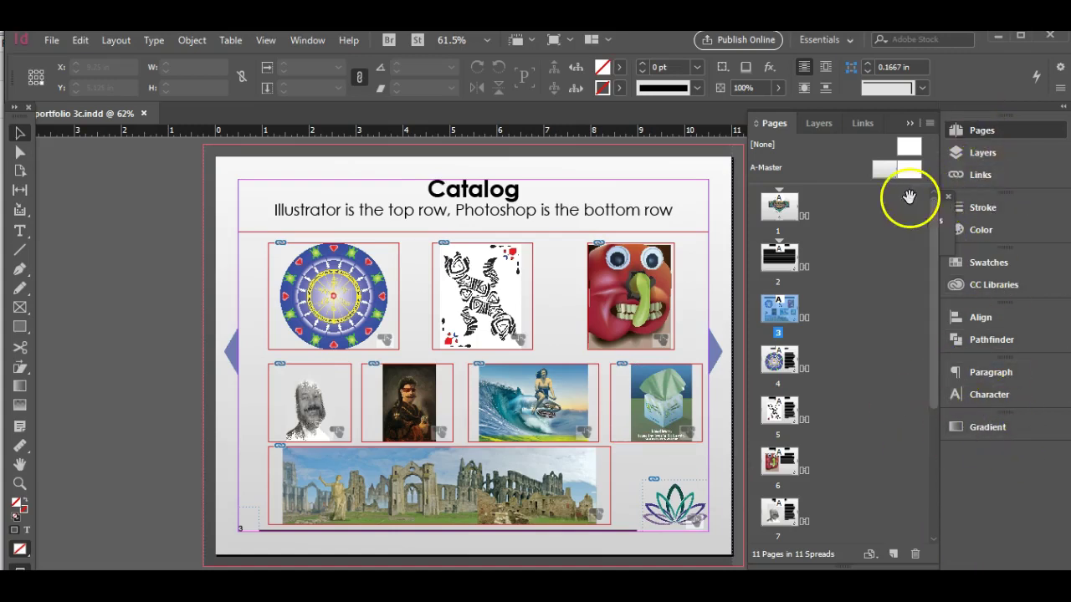
pyautogui.click(818, 123)
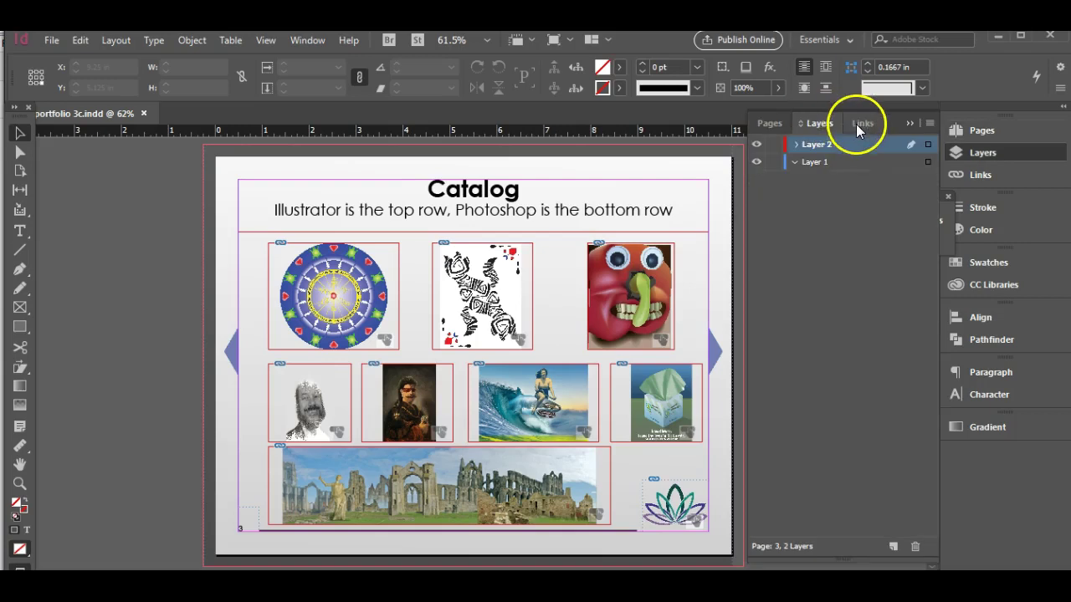
pyautogui.click(770, 123)
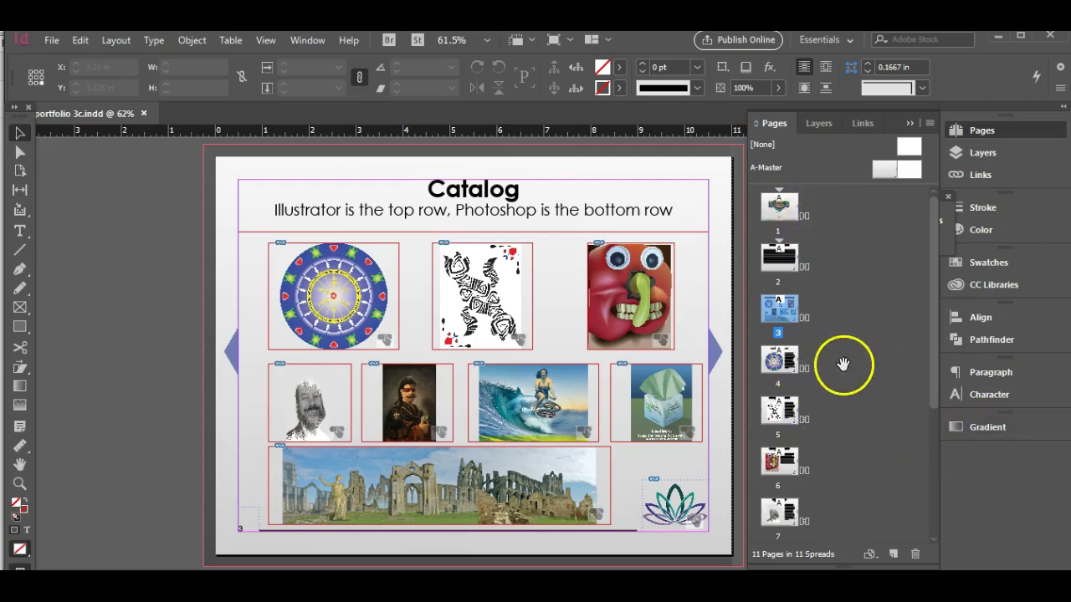
pyautogui.scroll(-3, 932, 294)
pyautogui.scroll(3, 913, 330)
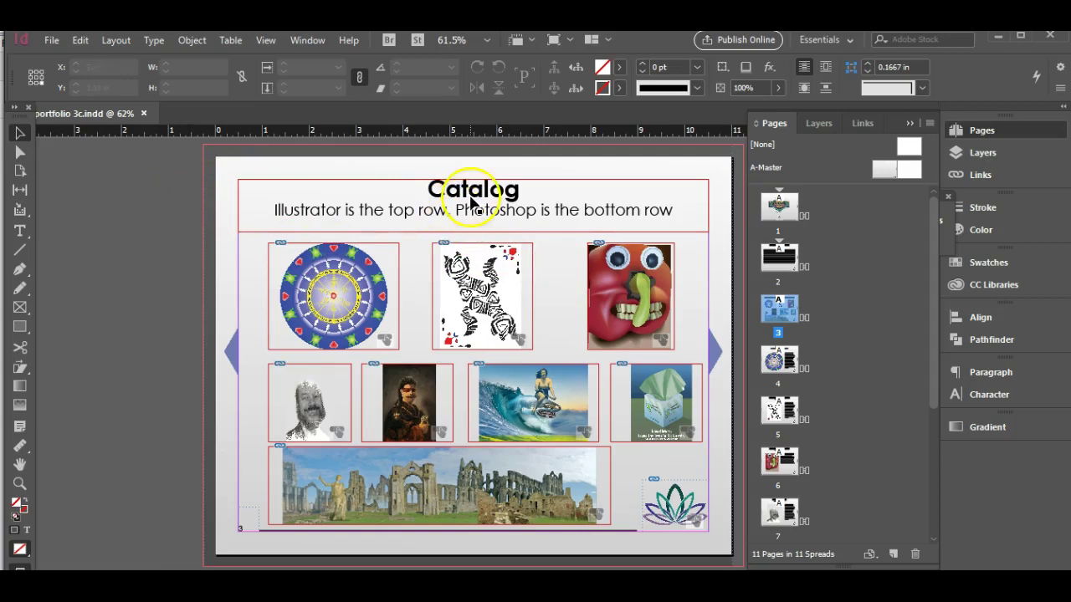
# Examine the title frame on the Catalog page and the heading and subtitle text on the Mandala page.
pyautogui.click(506, 184)
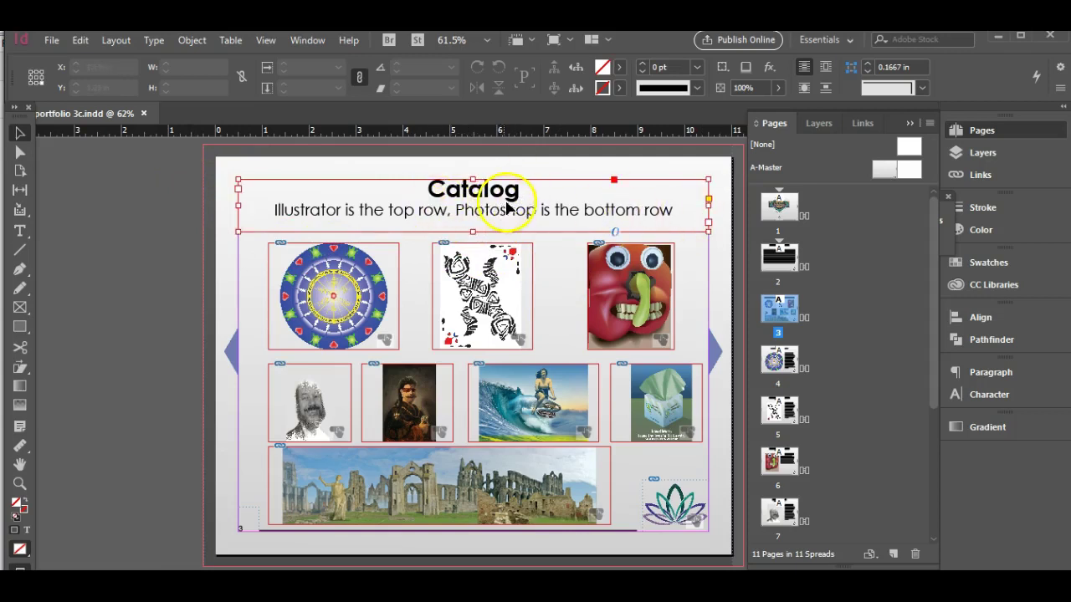
pyautogui.doubleClick(779, 364)
pyautogui.click(430, 189)
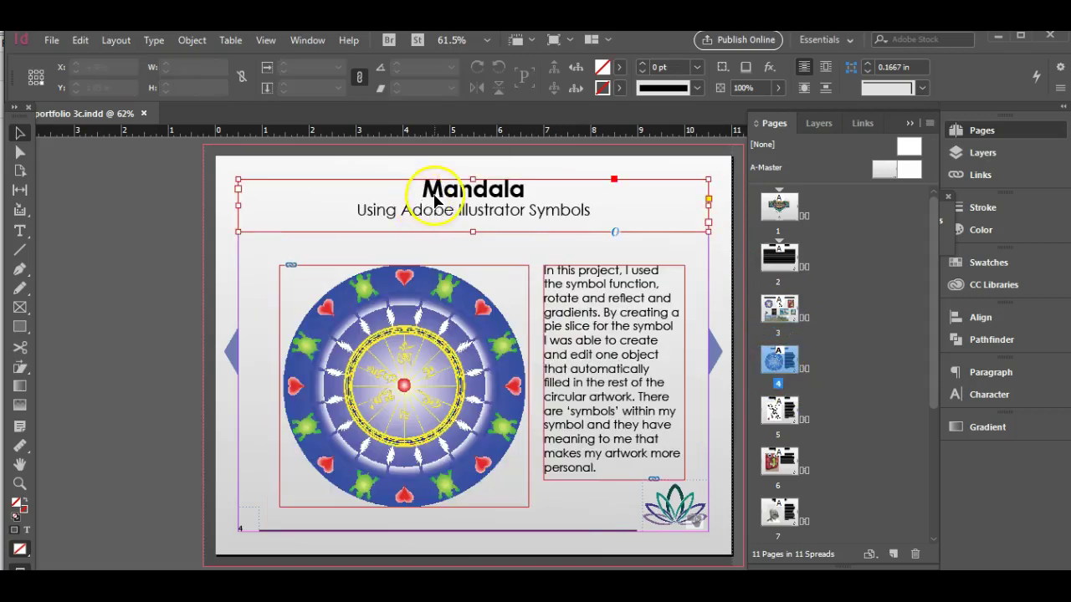
pyautogui.doubleClick(448, 189)
pyautogui.moveTo(423, 189); pyautogui.dragTo(466, 189)
pyautogui.click(509, 189)
pyautogui.moveTo(591, 209); pyautogui.dragTo(386, 209)
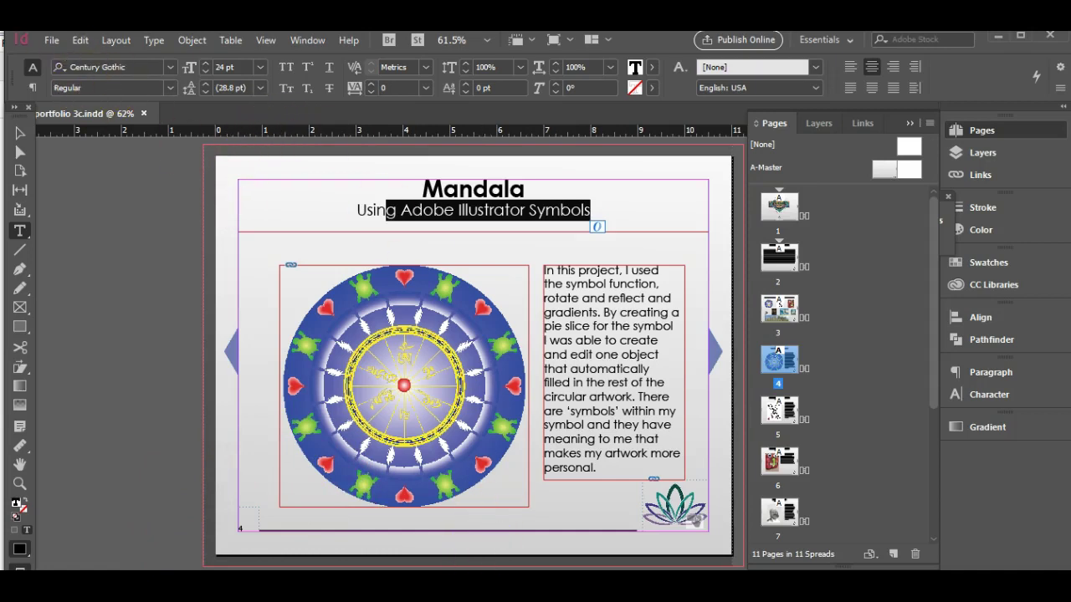
# Start a new Letter document in inches with landscape orientation and facing pages turned off.
pyautogui.click(51, 40)
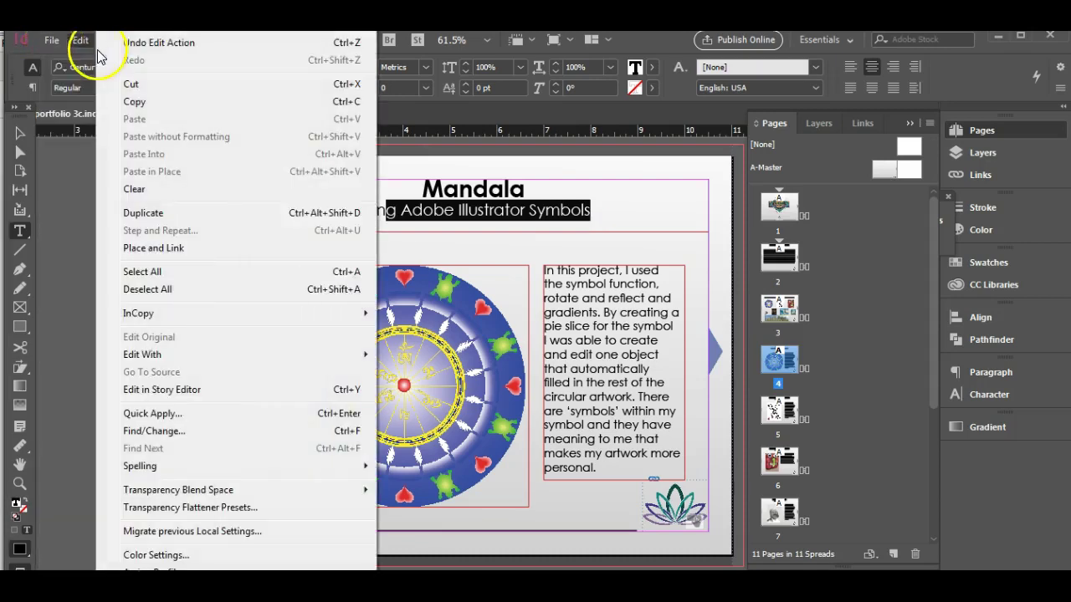
pyautogui.moveTo(72, 62)
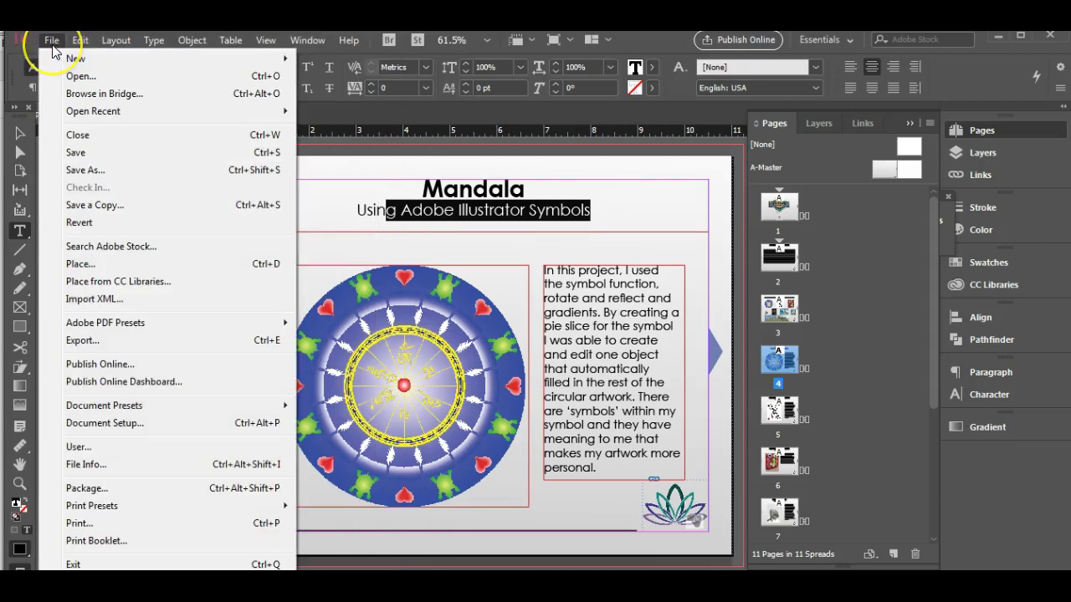
pyautogui.moveTo(73, 60)
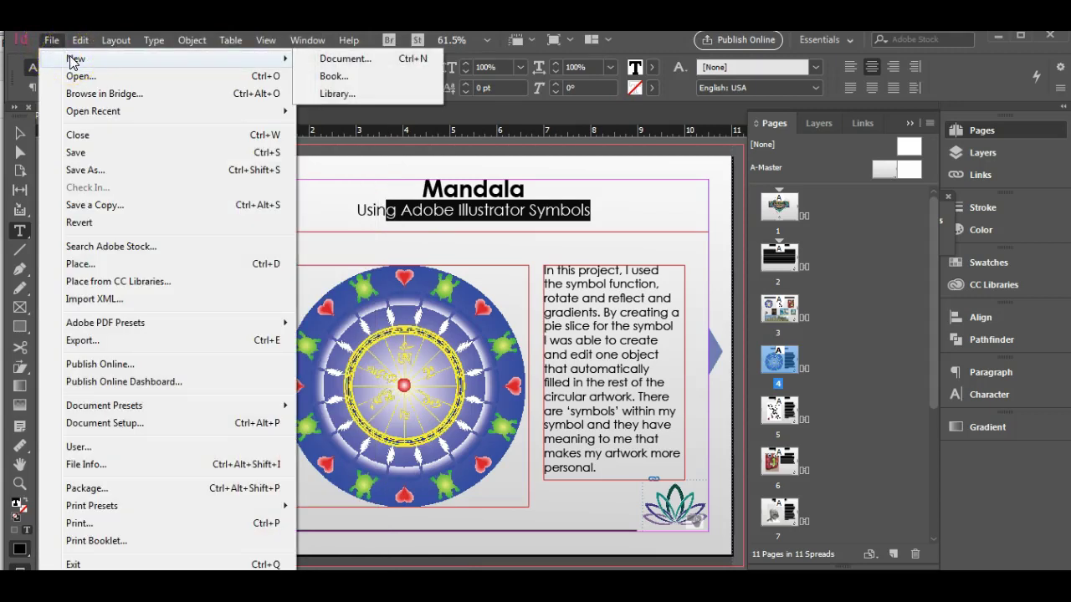
pyautogui.click(316, 50)
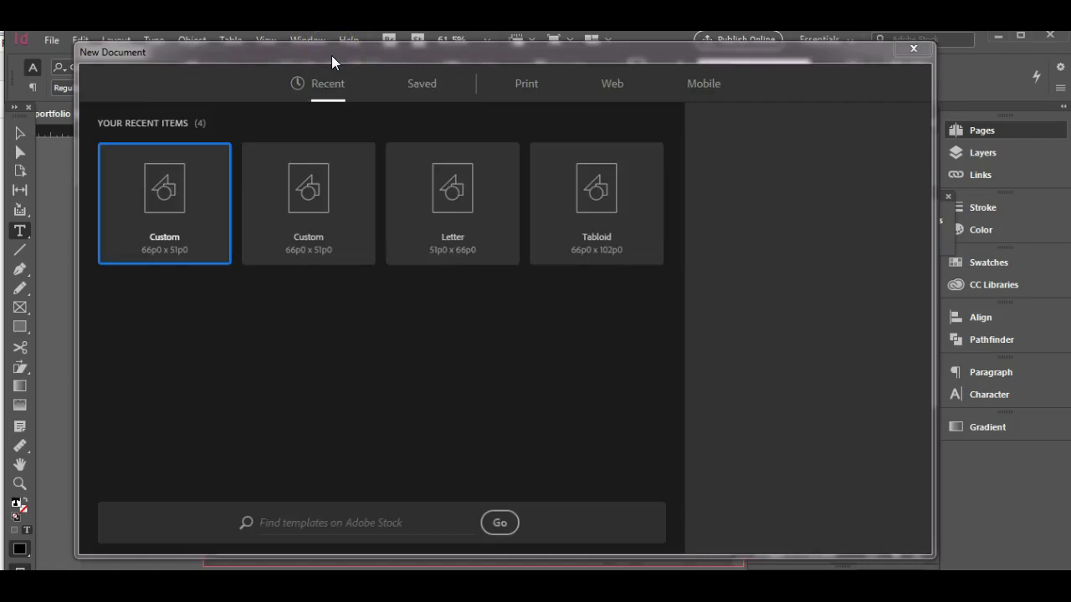
pyautogui.click(463, 200)
pyautogui.click(826, 199)
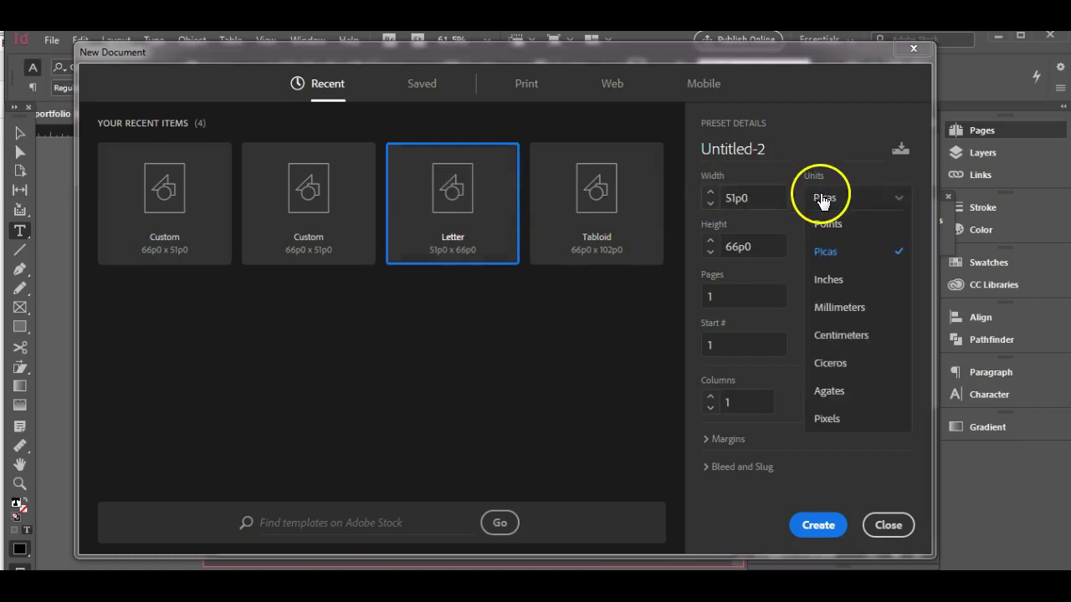
pyautogui.click(837, 281)
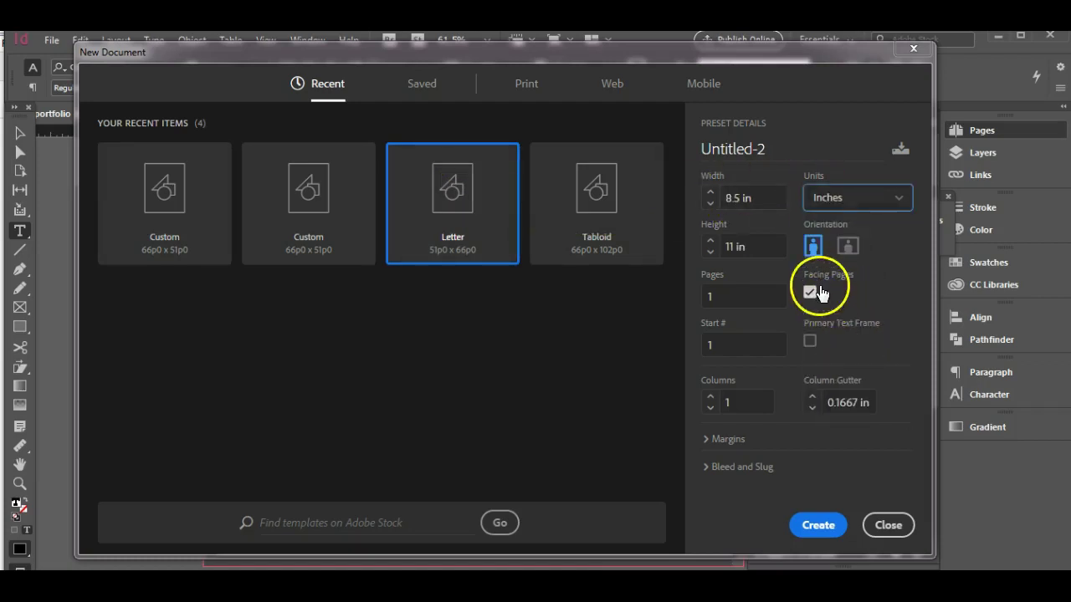
pyautogui.click(811, 292)
pyautogui.click(847, 246)
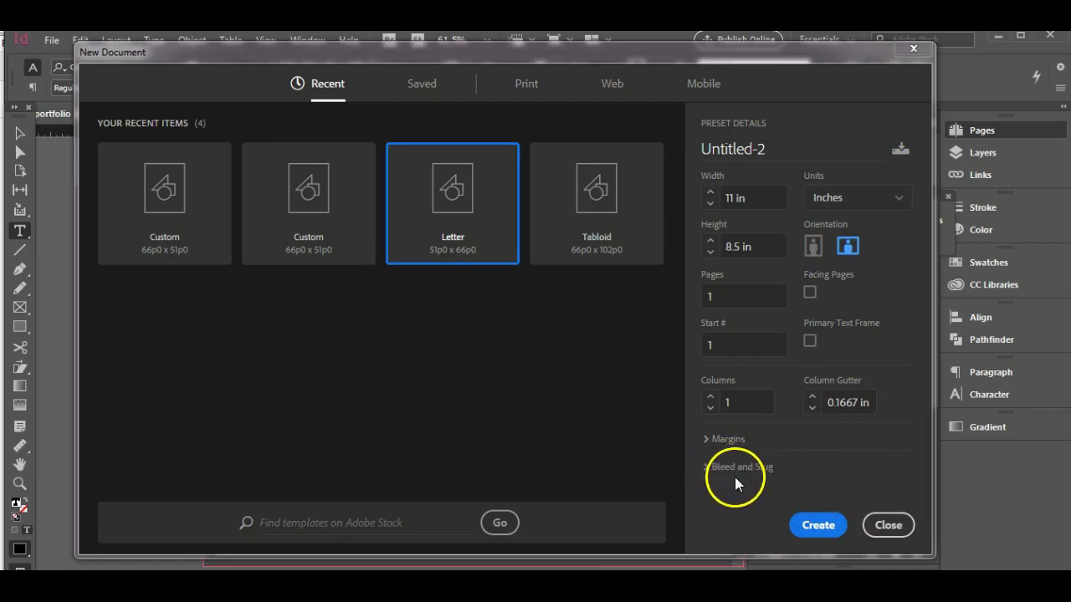
# Set the bleed to 0.125 in on all four sides and create the document.
pyautogui.click(710, 466)
pyautogui.scroll(-3, 753, 477)
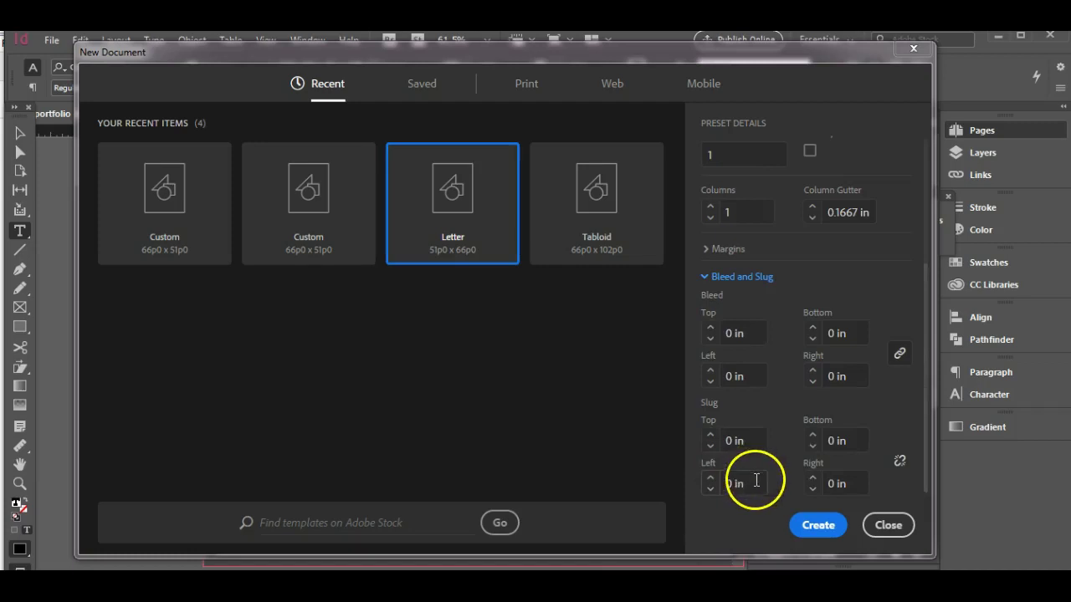
pyautogui.click(741, 337)
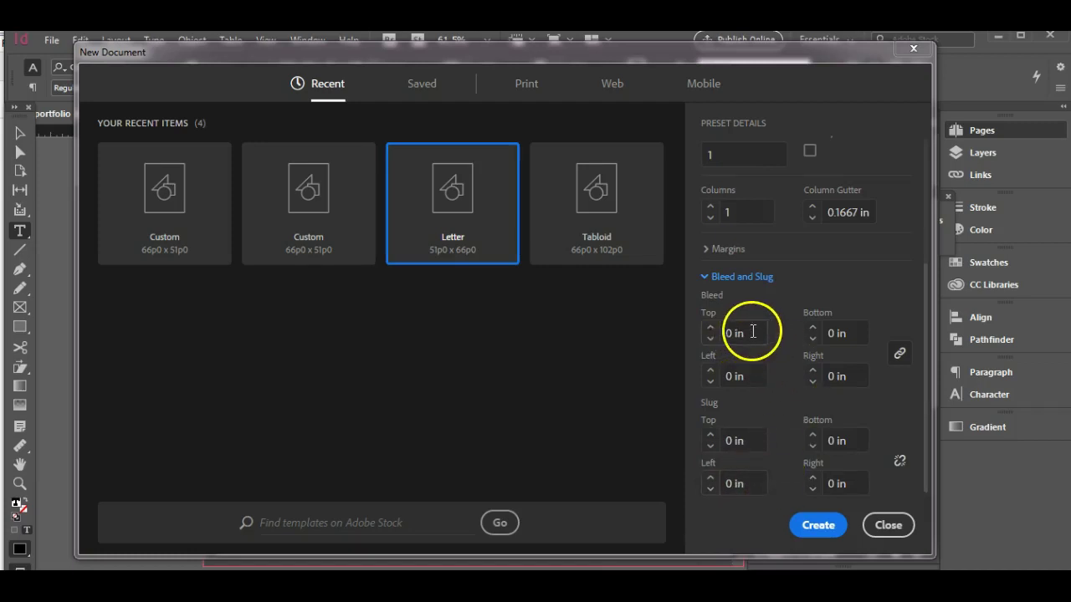
pyautogui.click(711, 339)
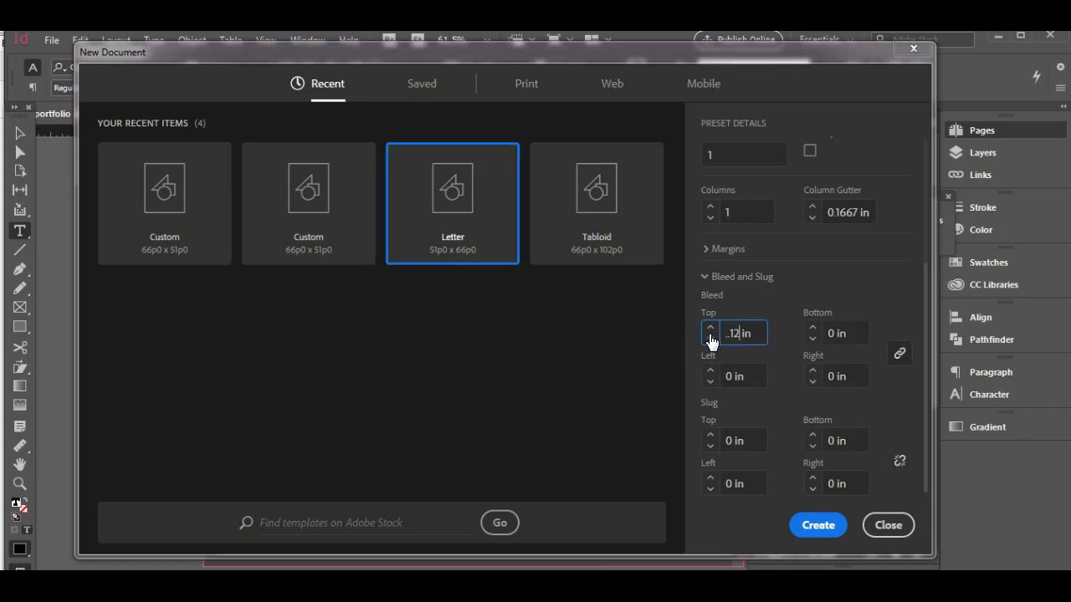
pyautogui.moveTo(724, 332)
pyautogui.mouseDown()
pyautogui.moveTo(753, 330)
pyautogui.moveTo(731, 334)
pyautogui.mouseUp()
pyautogui.click(775, 375)
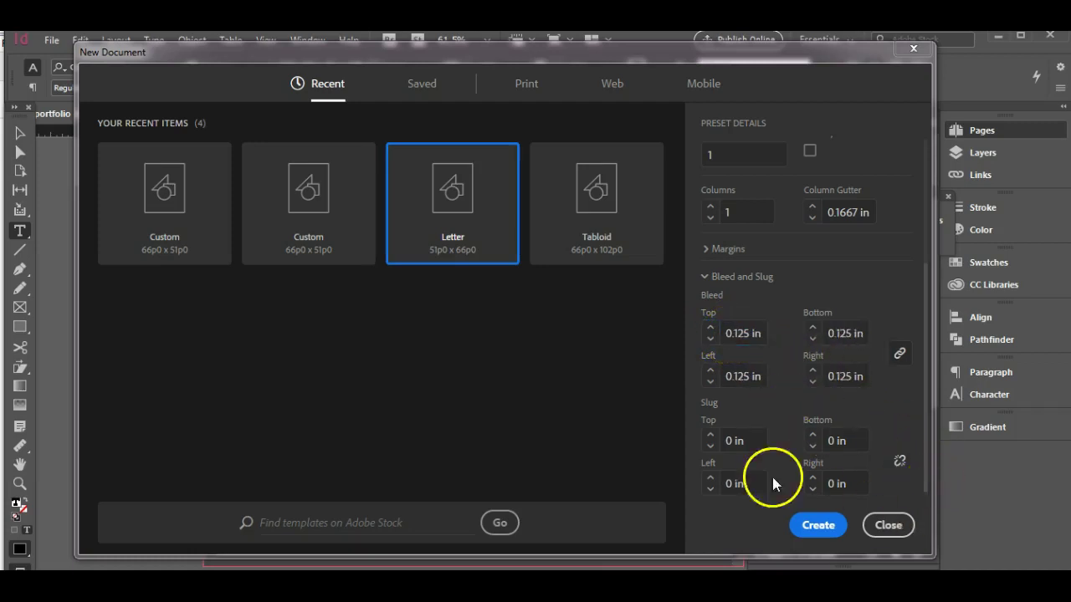
pyautogui.moveTo(749, 429)
pyautogui.mouseDown()
pyautogui.moveTo(693, 426)
pyautogui.moveTo(737, 428)
pyautogui.mouseUp()
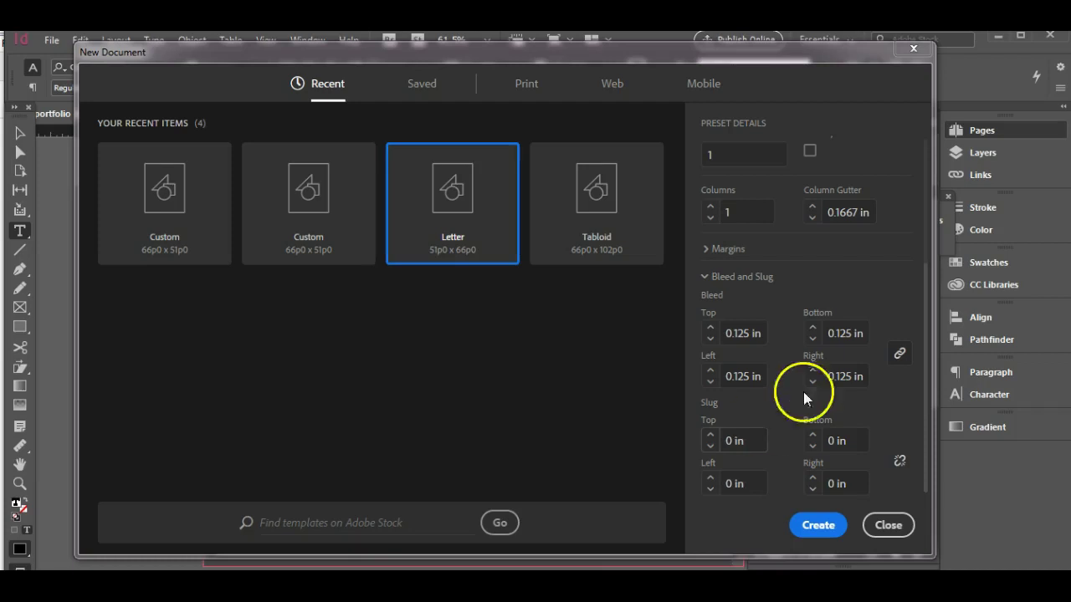
pyautogui.click(821, 526)
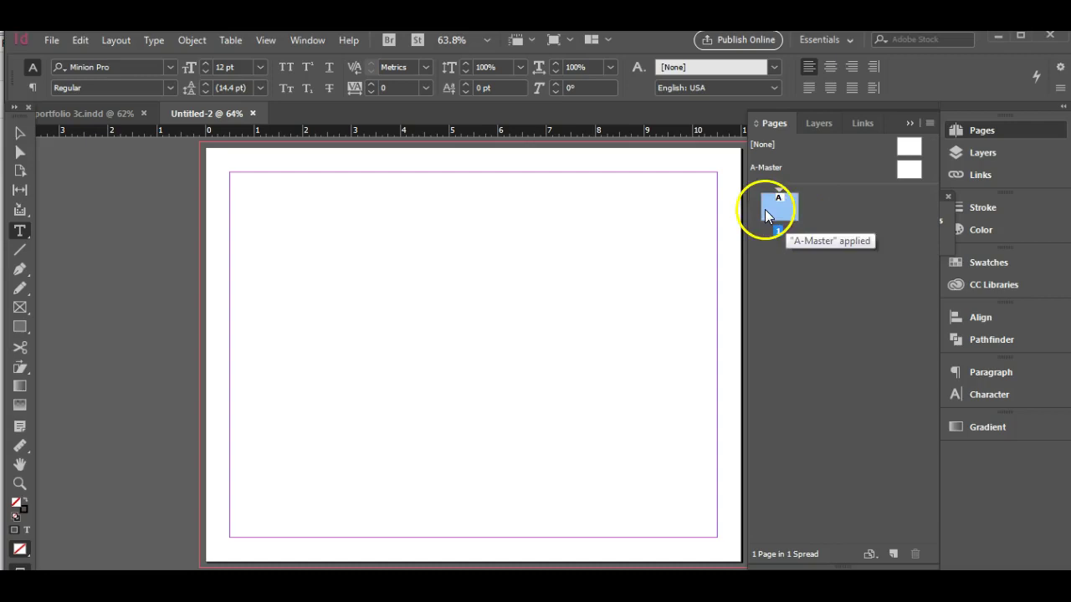
# On the A-Master page, draw a rectangle about 11.25 by 8.75 in out to the bleed edges and set its stroke to None.
pyautogui.click(906, 172)
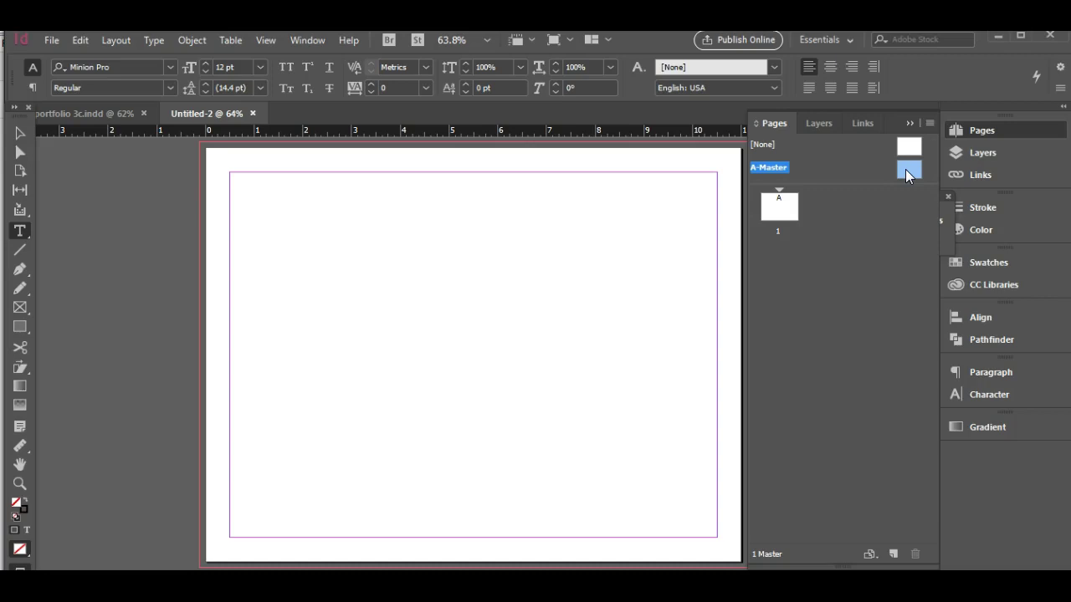
pyautogui.click(908, 123)
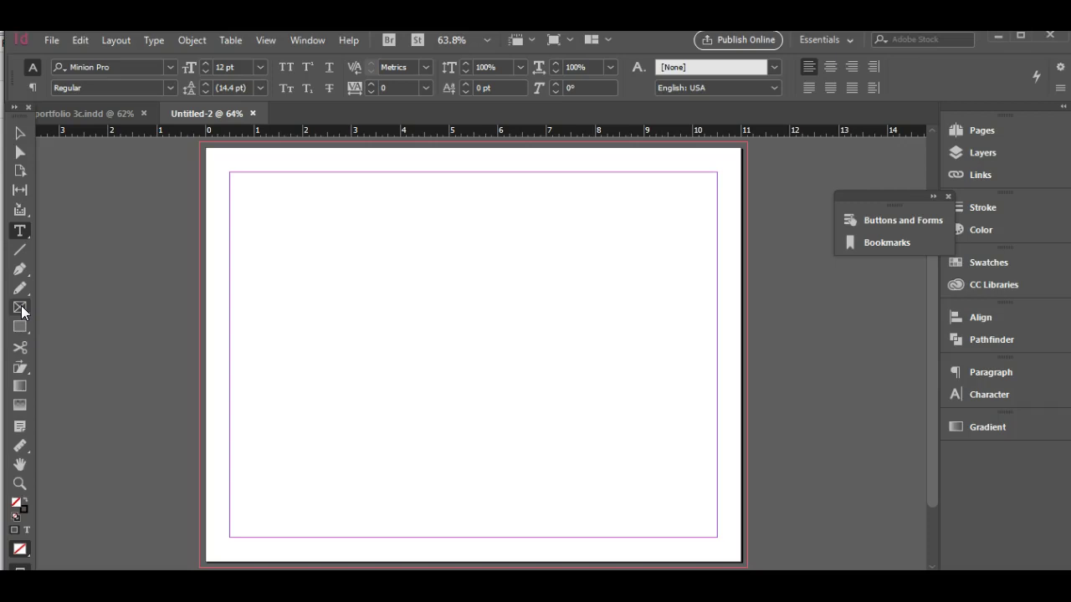
pyautogui.click(20, 327)
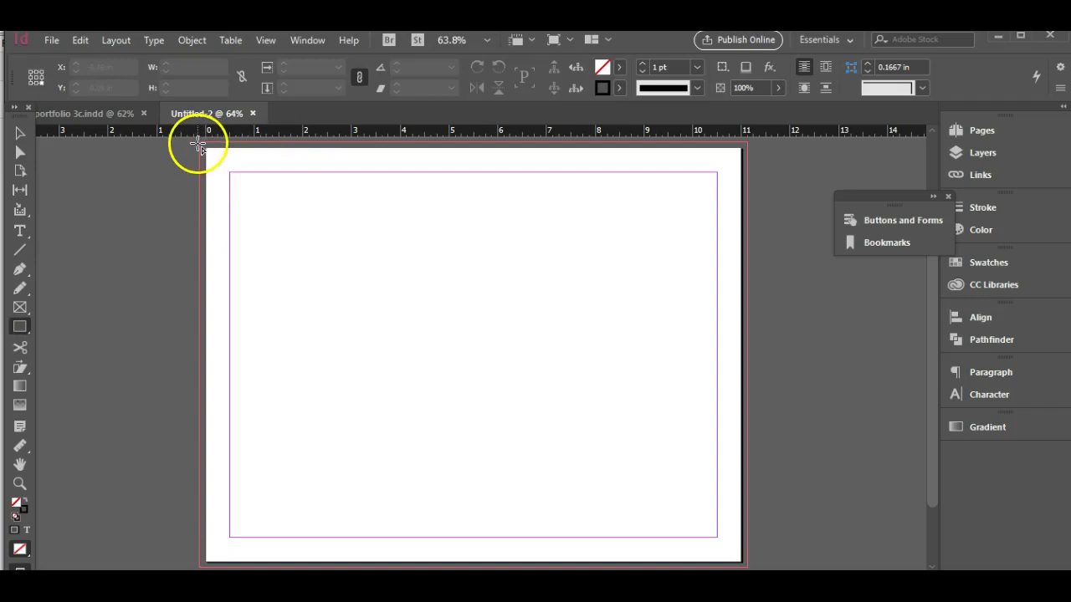
pyautogui.moveTo(206, 149); pyautogui.dragTo(747, 567)
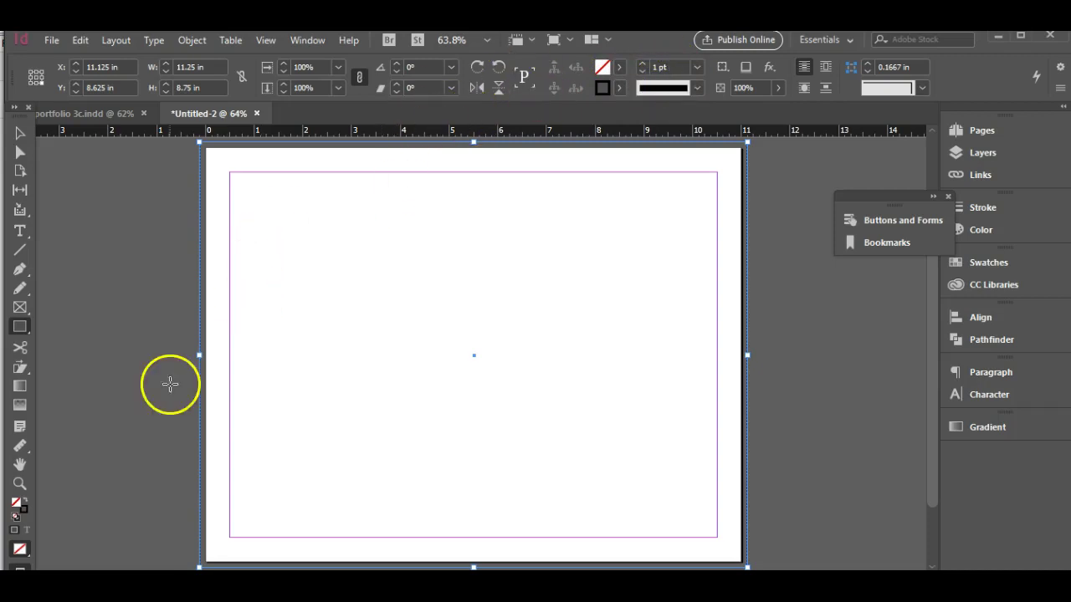
pyautogui.click(617, 88)
pyautogui.click(479, 128)
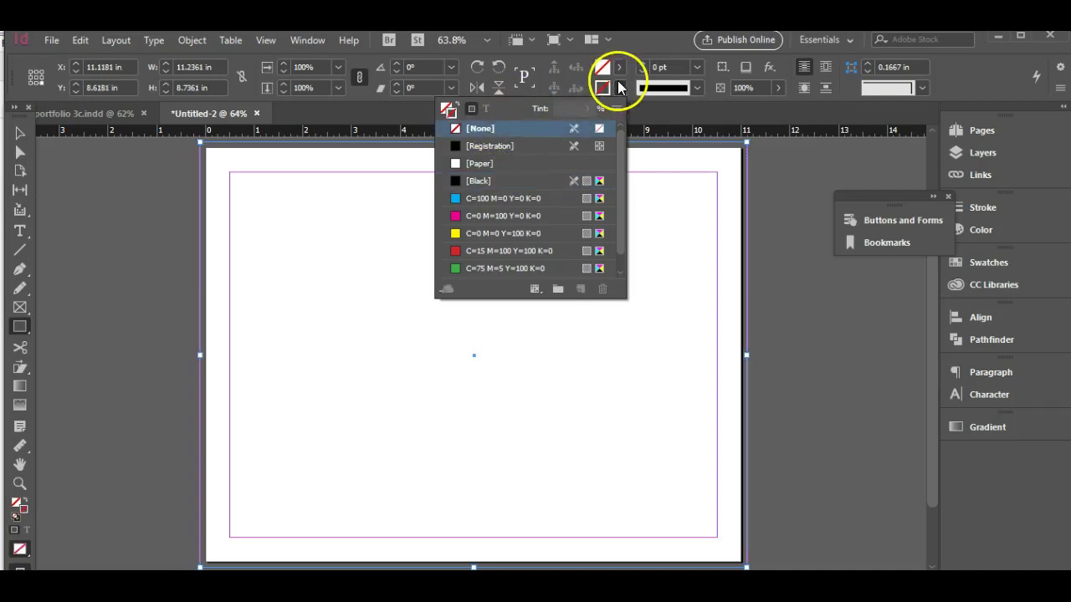
# Fill the background rectangle with a new RGB process colour swatch of R=164, G=181, B=196.
pyautogui.click(619, 69)
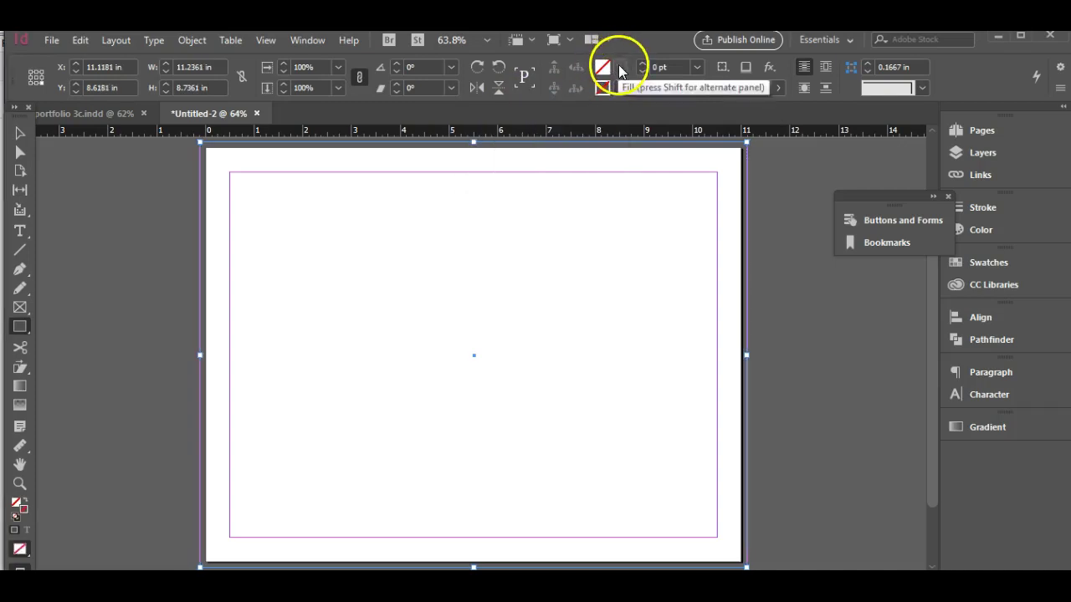
pyautogui.click(619, 70)
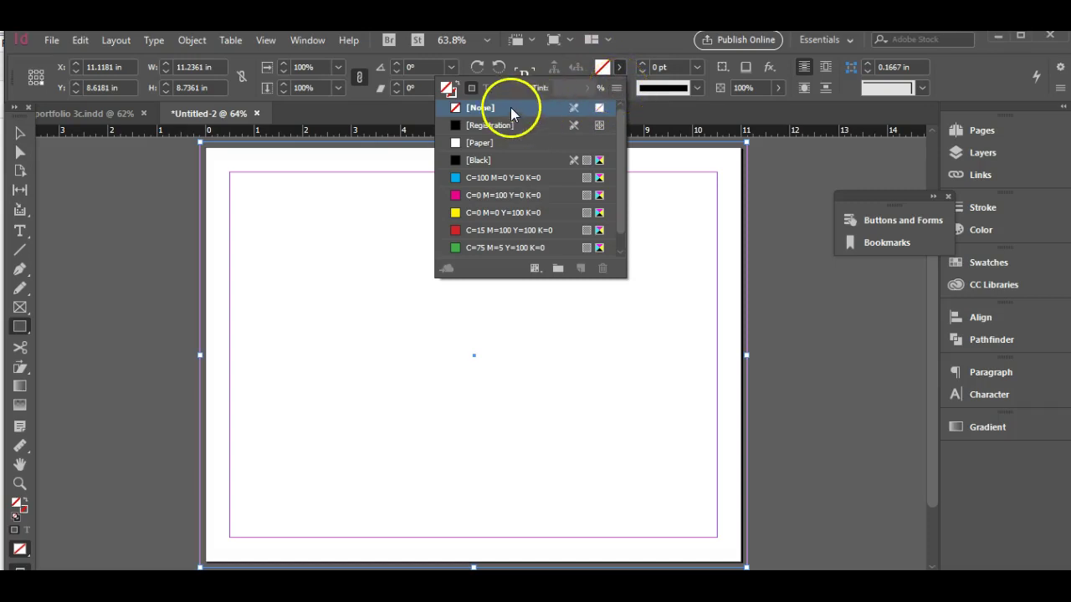
pyautogui.click(617, 87)
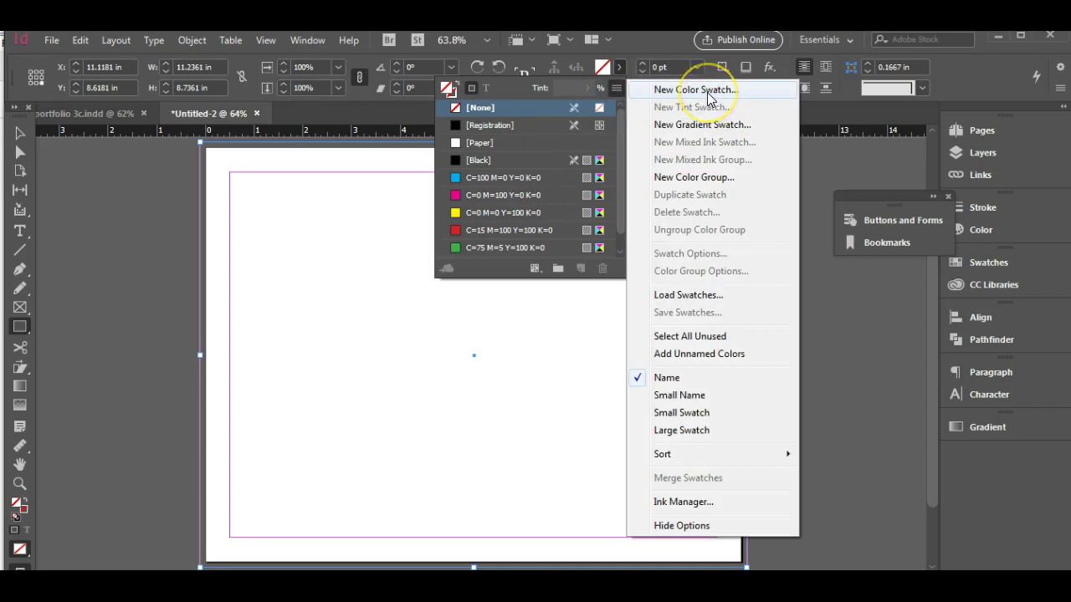
pyautogui.click(707, 92)
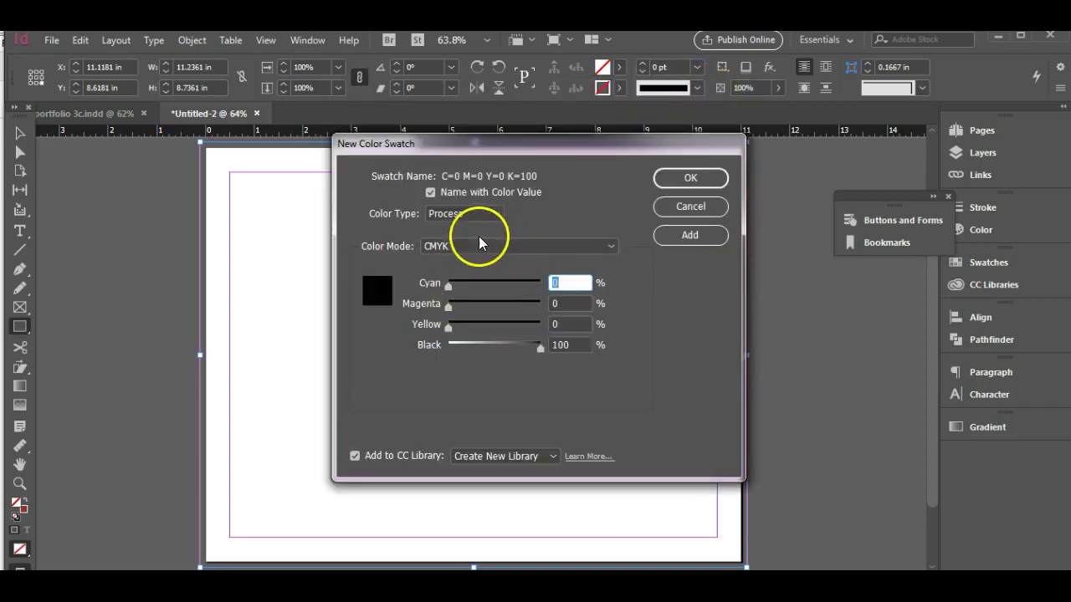
pyautogui.click(469, 245)
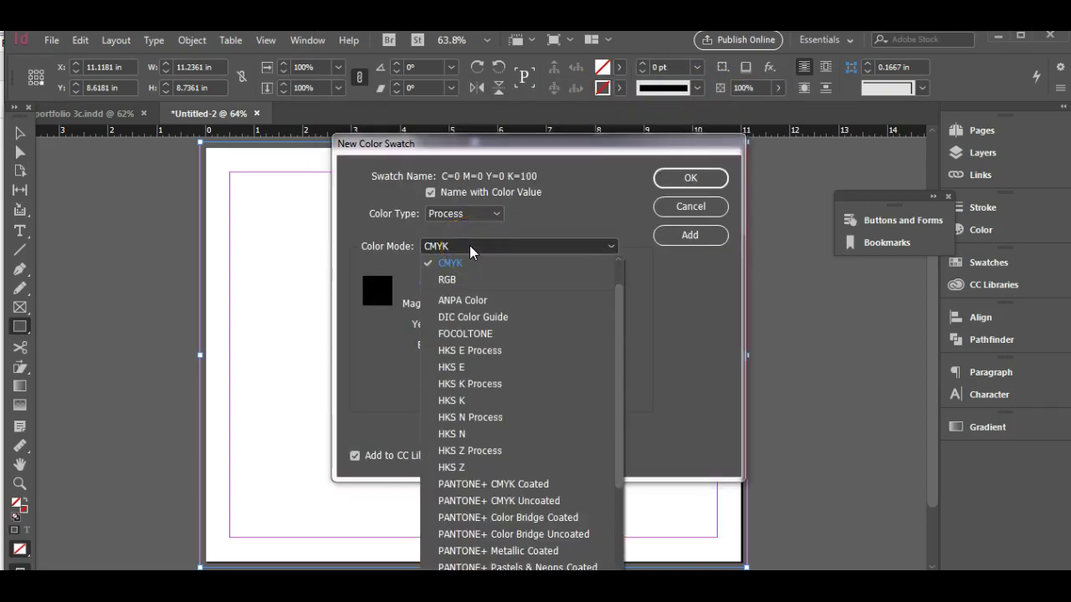
pyautogui.click(464, 278)
pyautogui.moveTo(446, 307); pyautogui.dragTo(500, 309)
pyautogui.moveTo(447, 328); pyautogui.dragTo(522, 331)
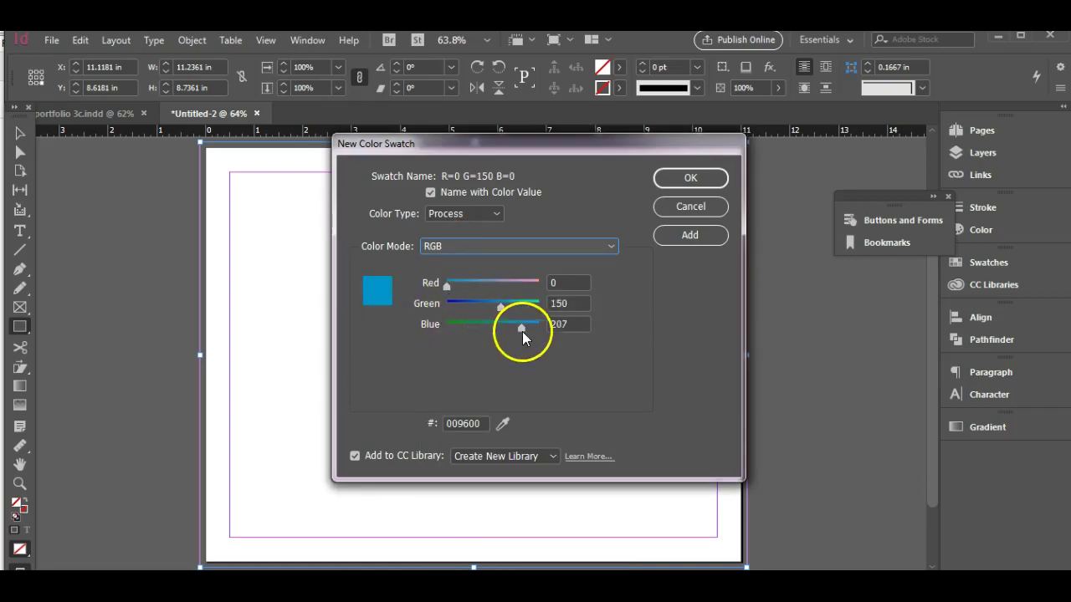
pyautogui.moveTo(458, 293); pyautogui.dragTo(506, 287)
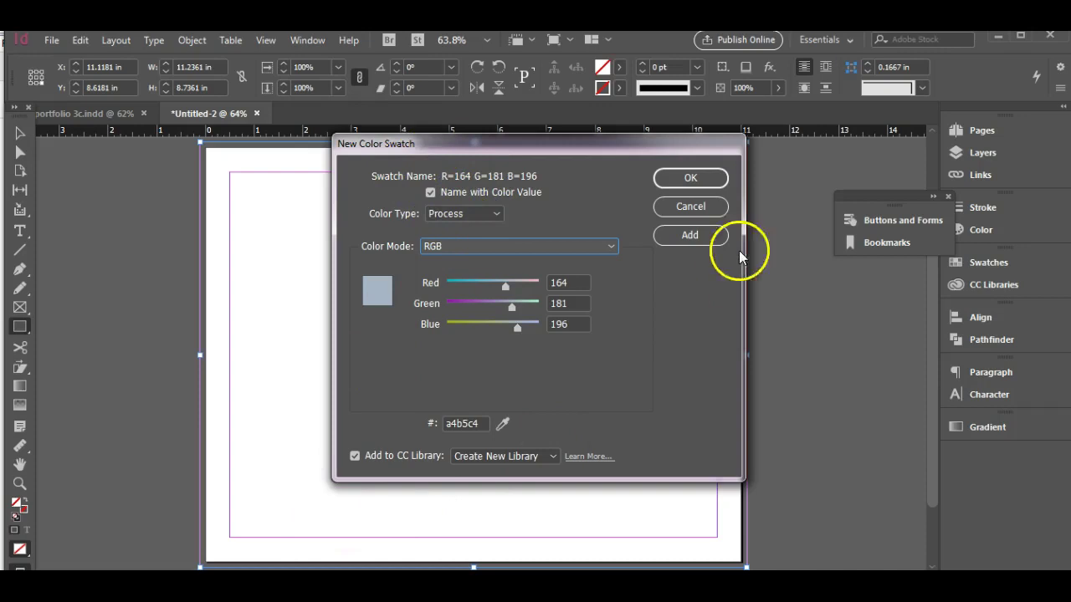
pyautogui.click(678, 180)
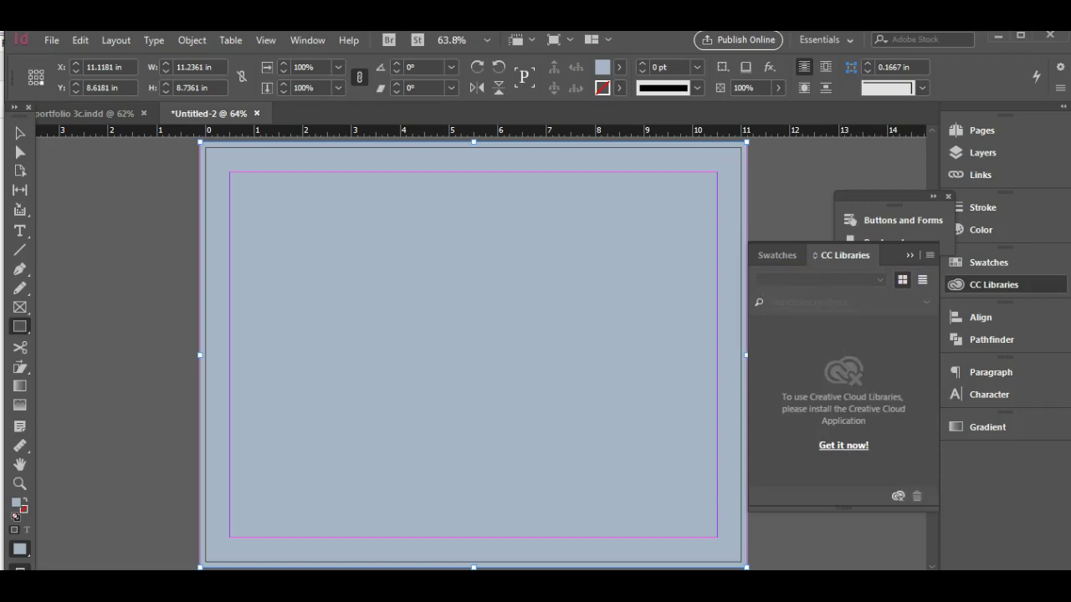
# Set the tint of the background rectangle's fill to 75%.
pyautogui.doubleClick(601, 68)
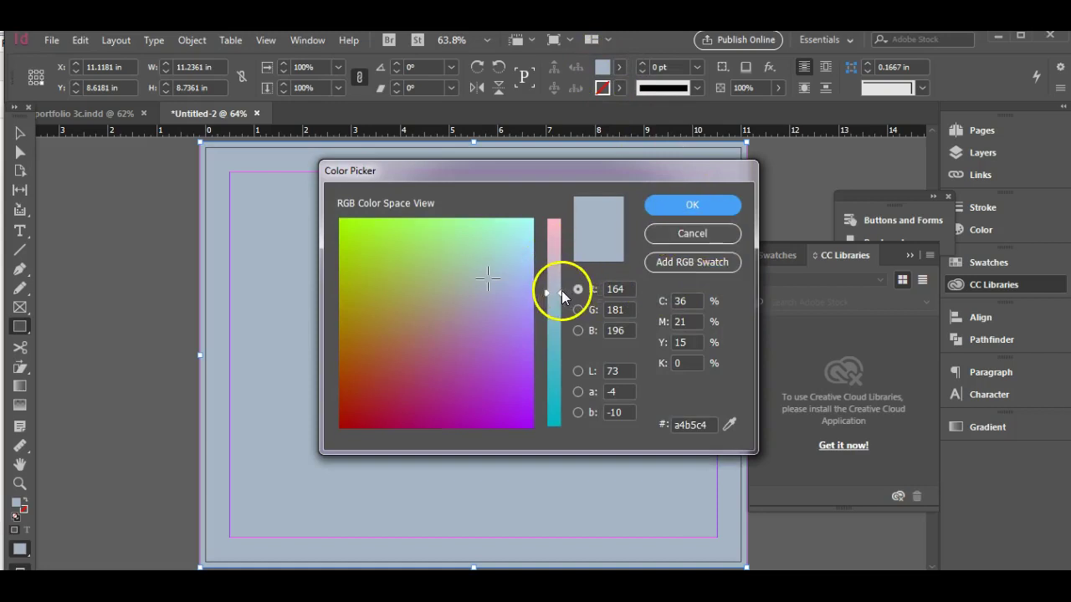
pyautogui.click(705, 235)
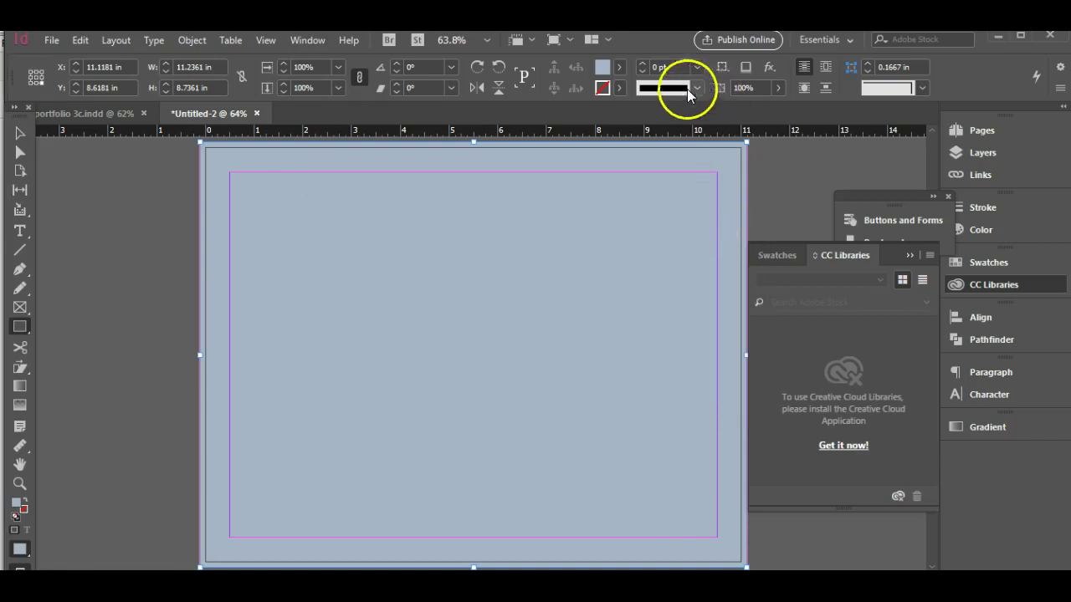
pyautogui.click(619, 67)
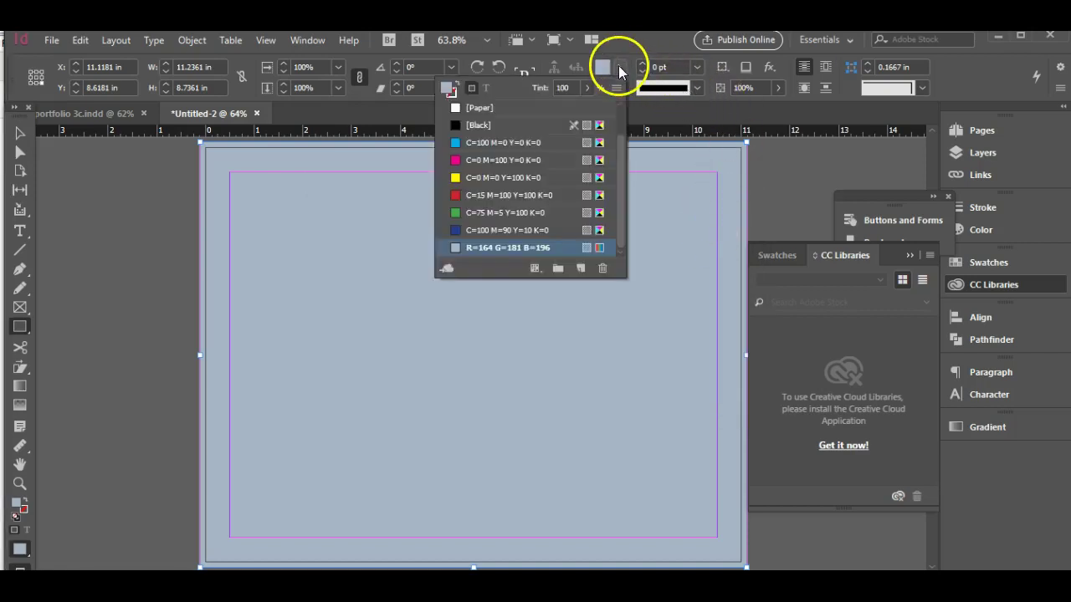
pyautogui.doubleClick(578, 89)
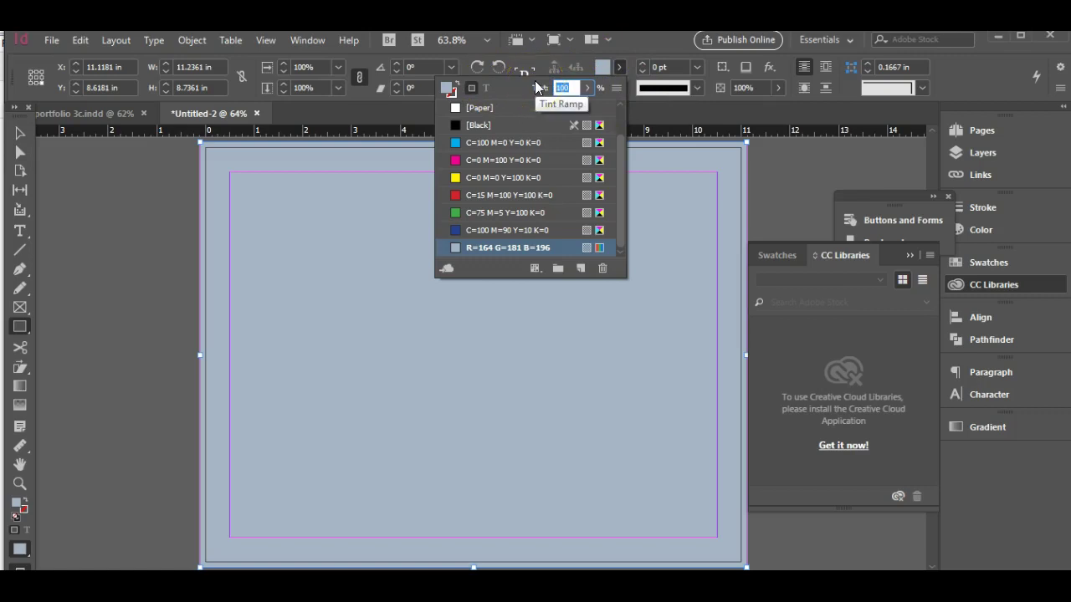
pyautogui.write('75')
pyautogui.press('Return')
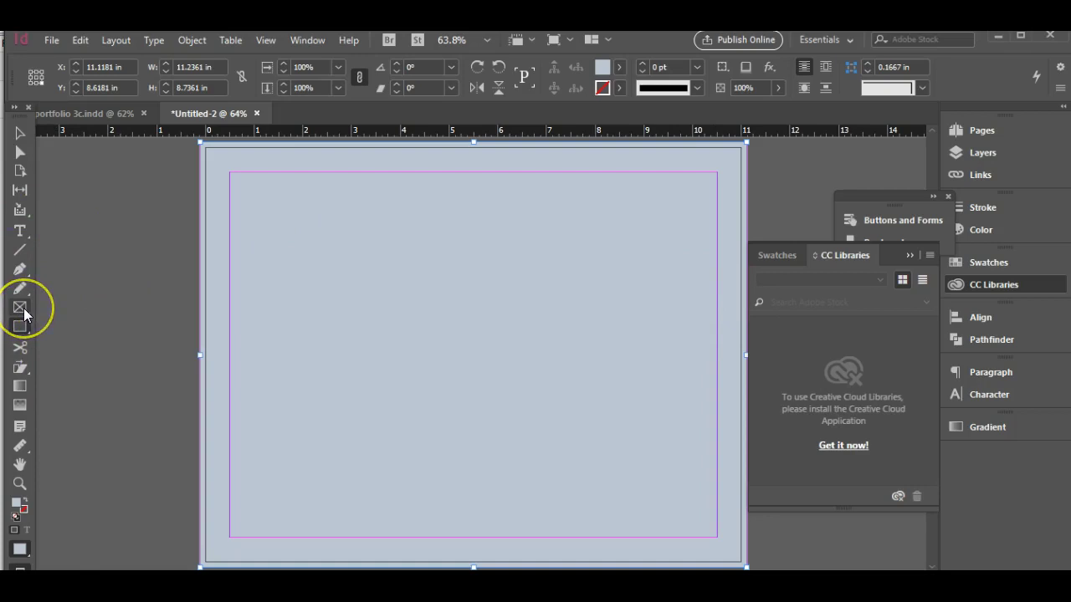
# Draw a text frame about 0.5 by 0.67 in at the lower-left margin corner and insert a Current Page Number marker.
pyautogui.click(20, 231)
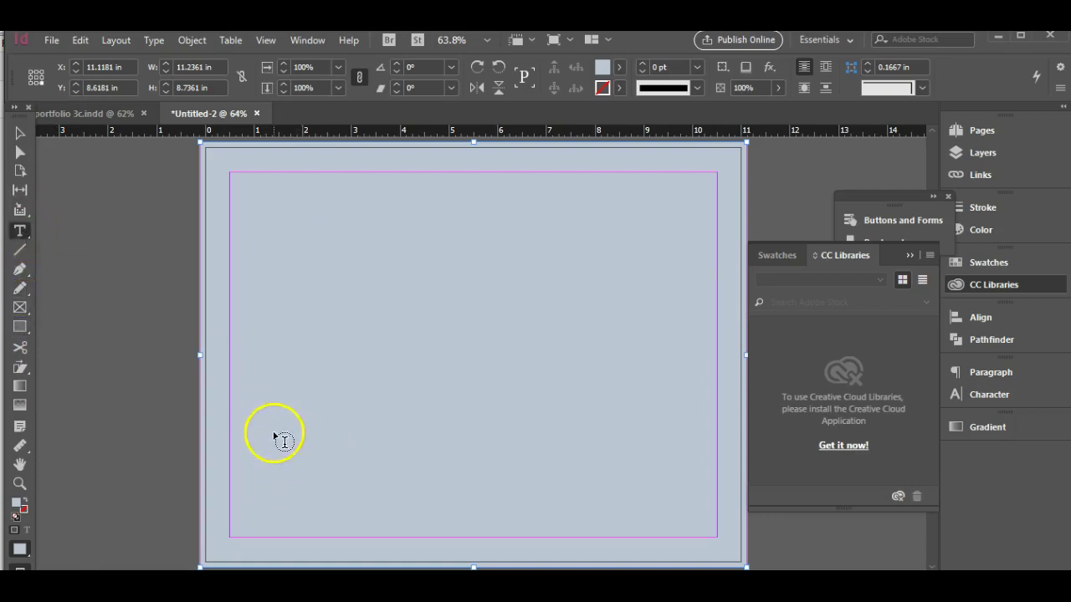
pyautogui.moveTo(241, 525)
pyautogui.mouseDown()
pyautogui.moveTo(249, 544)
pyautogui.moveTo(246, 527)
pyautogui.moveTo(254, 536)
pyautogui.mouseUp()
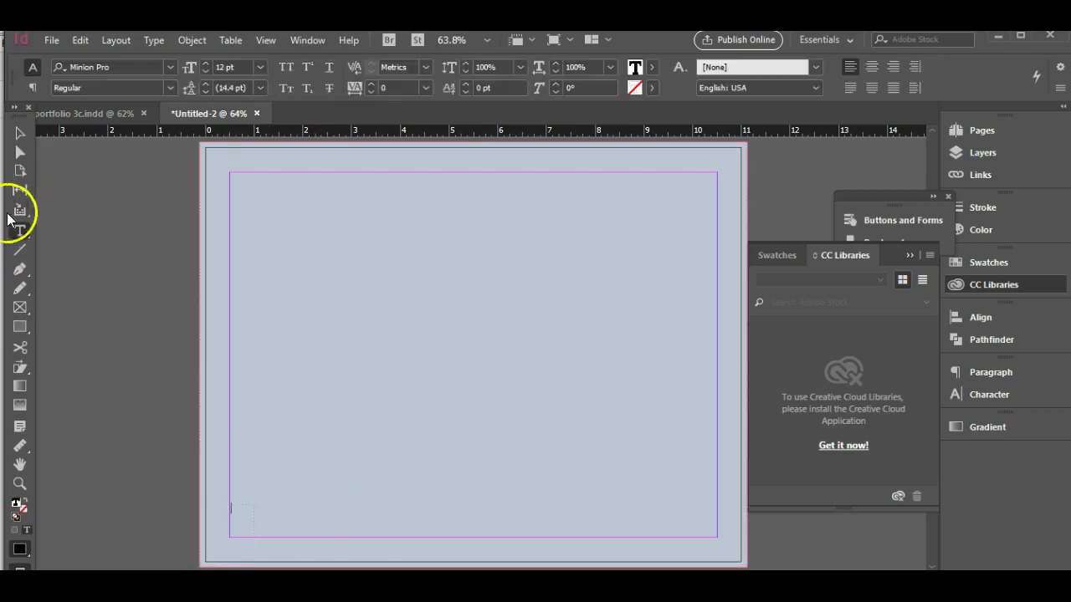
pyautogui.click(150, 40)
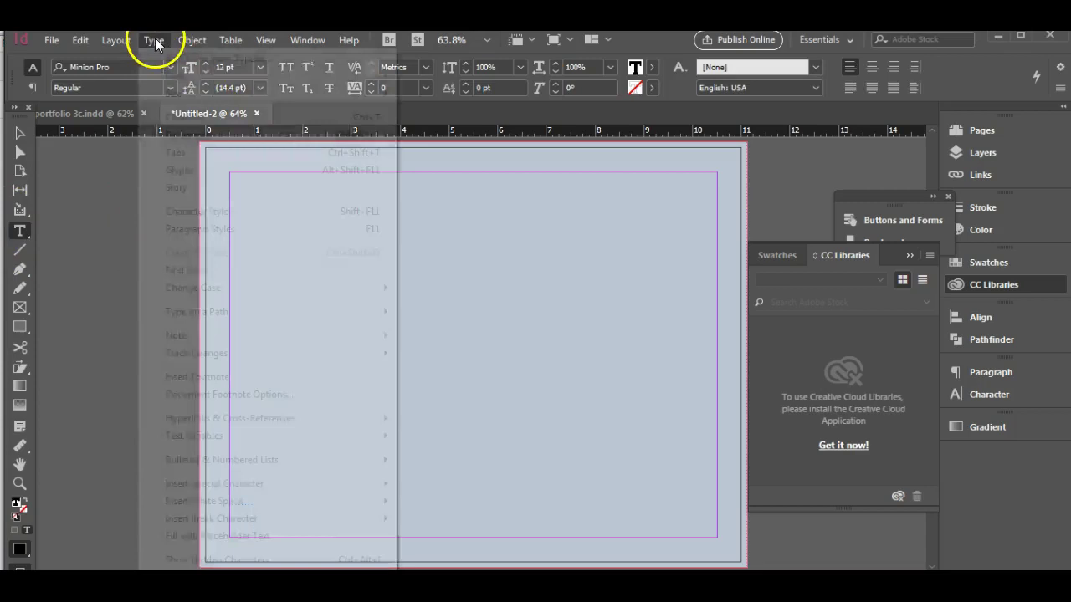
pyautogui.moveTo(215, 508)
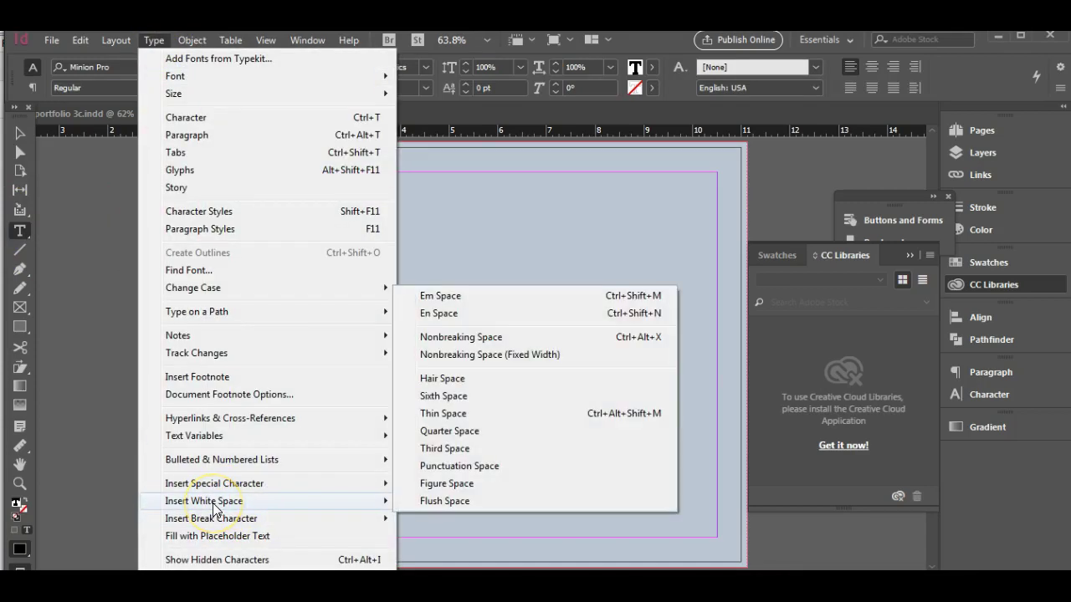
pyautogui.click(217, 486)
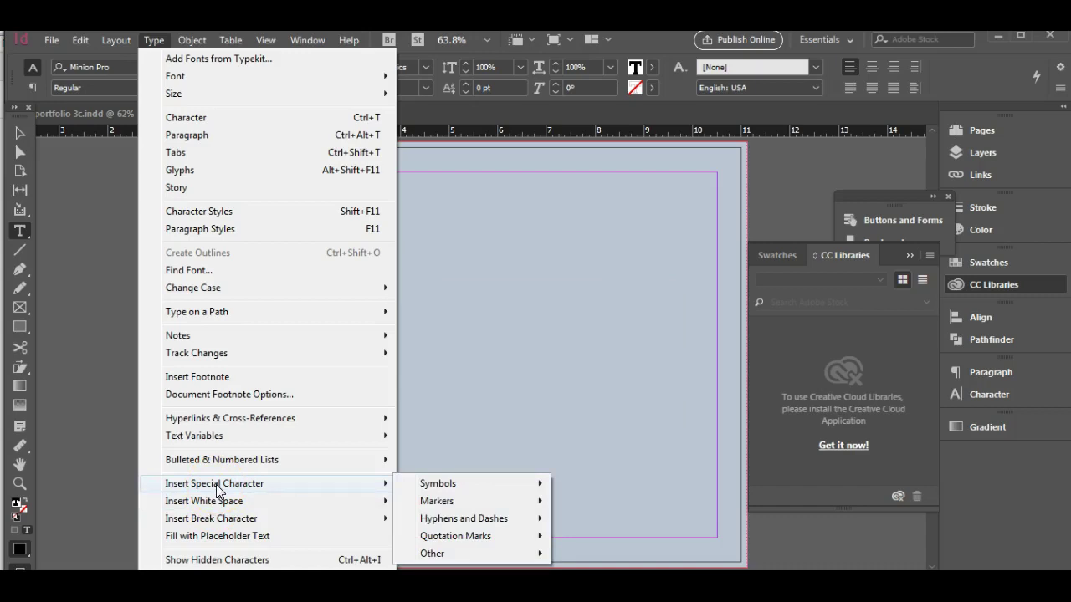
pyautogui.click(448, 500)
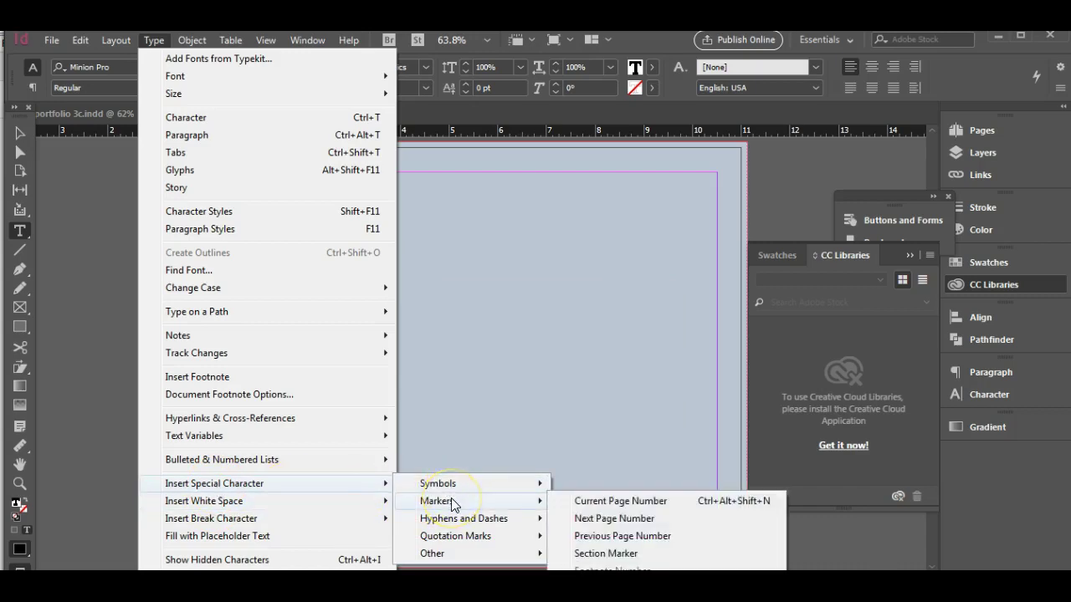
pyautogui.click(667, 500)
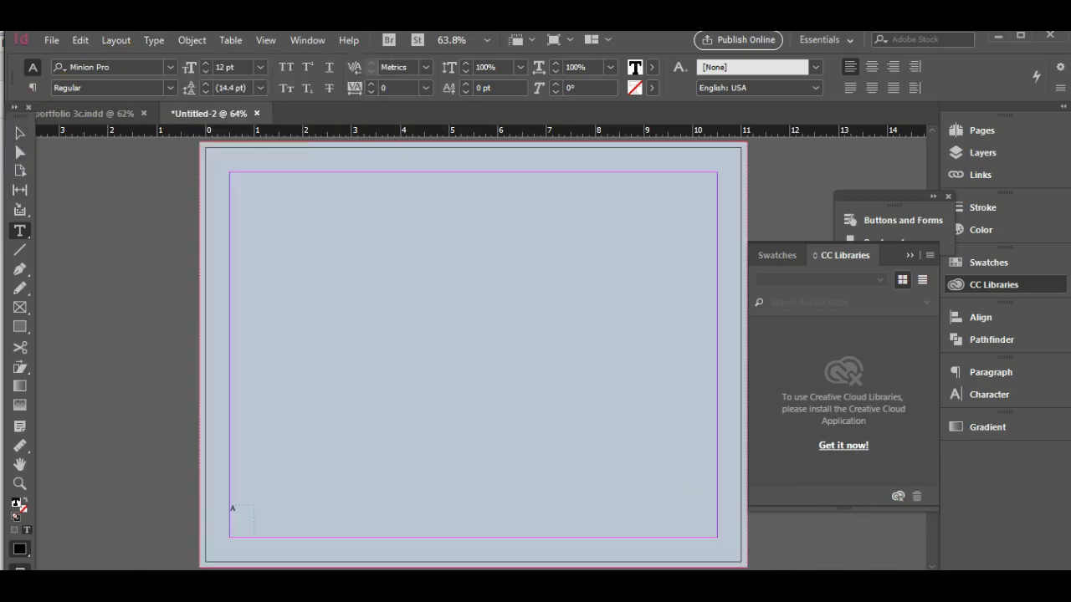
# Format the page number marker as Century Gothic Regular at 18 pt and shorten its frame to about 0.49 in high.
pyautogui.moveTo(251, 509); pyautogui.dragTo(220, 509)
pyautogui.click(120, 67)
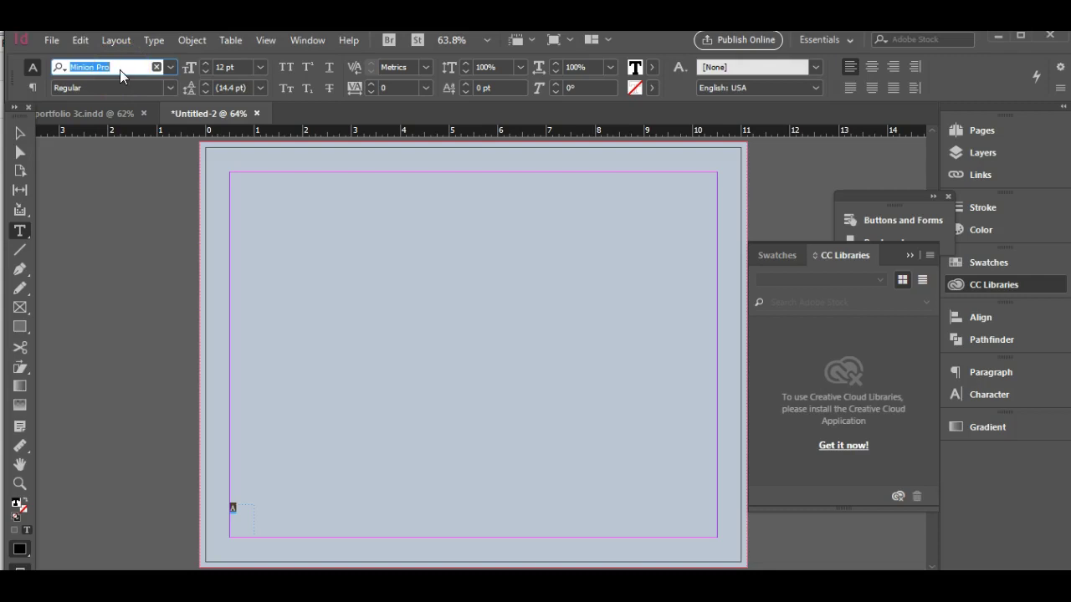
pyautogui.write('centur')
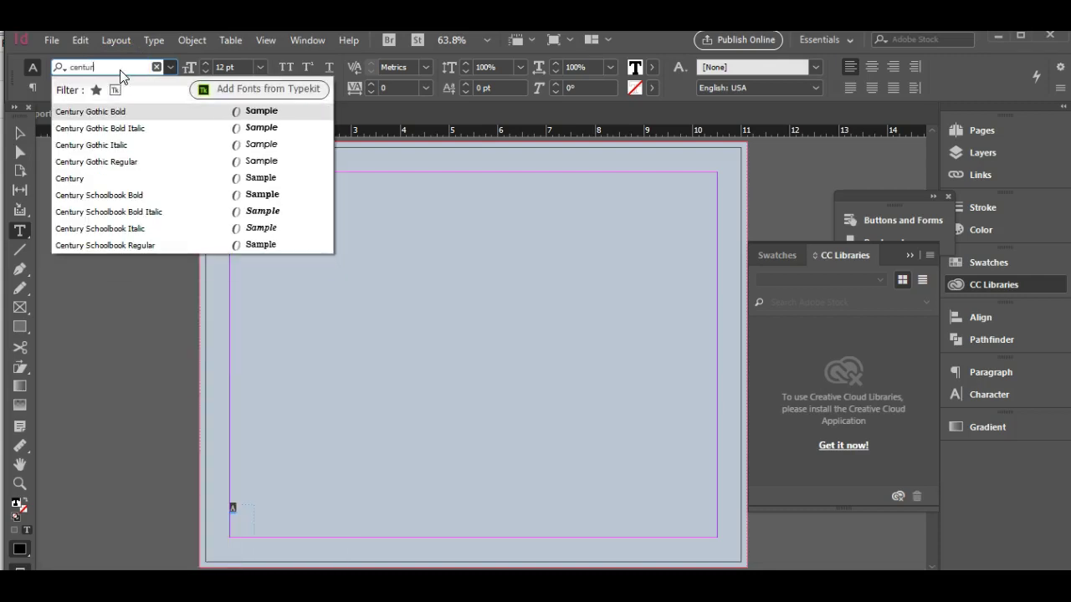
pyautogui.click(131, 164)
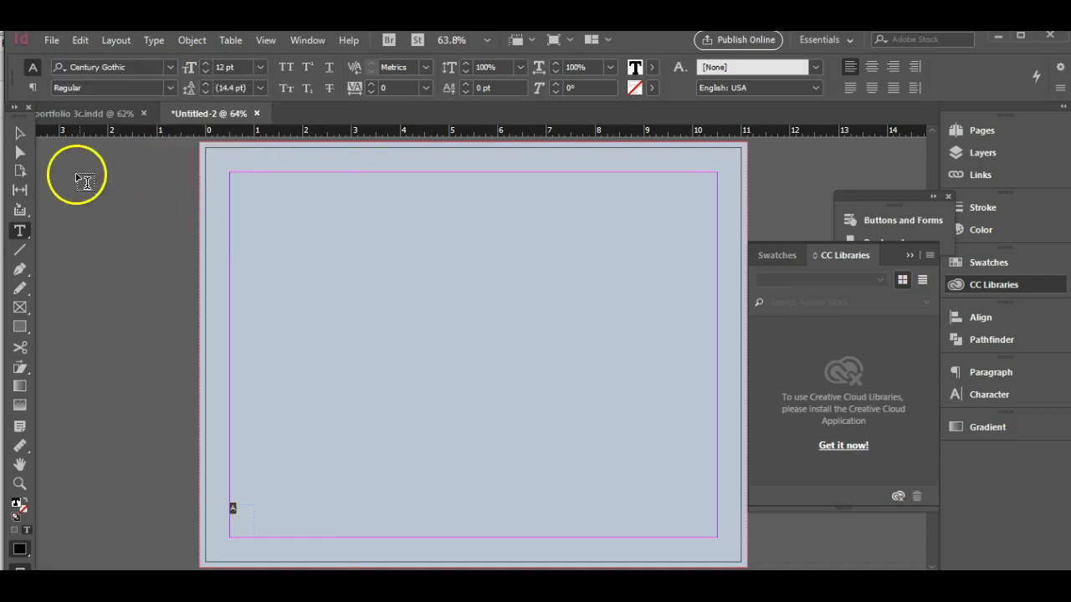
pyautogui.click(260, 67)
pyautogui.click(245, 219)
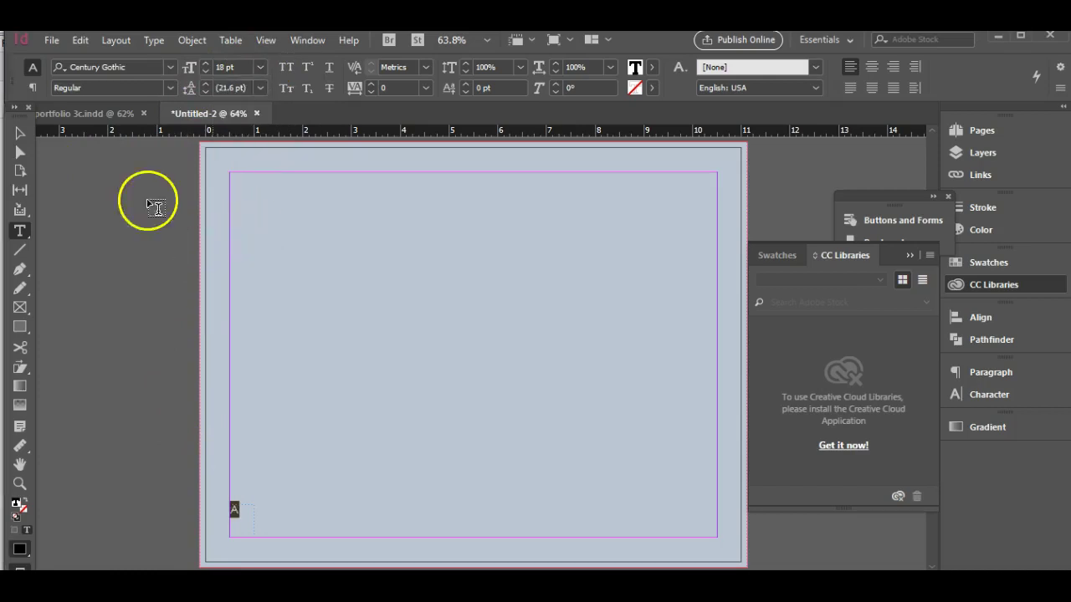
pyautogui.click(20, 132)
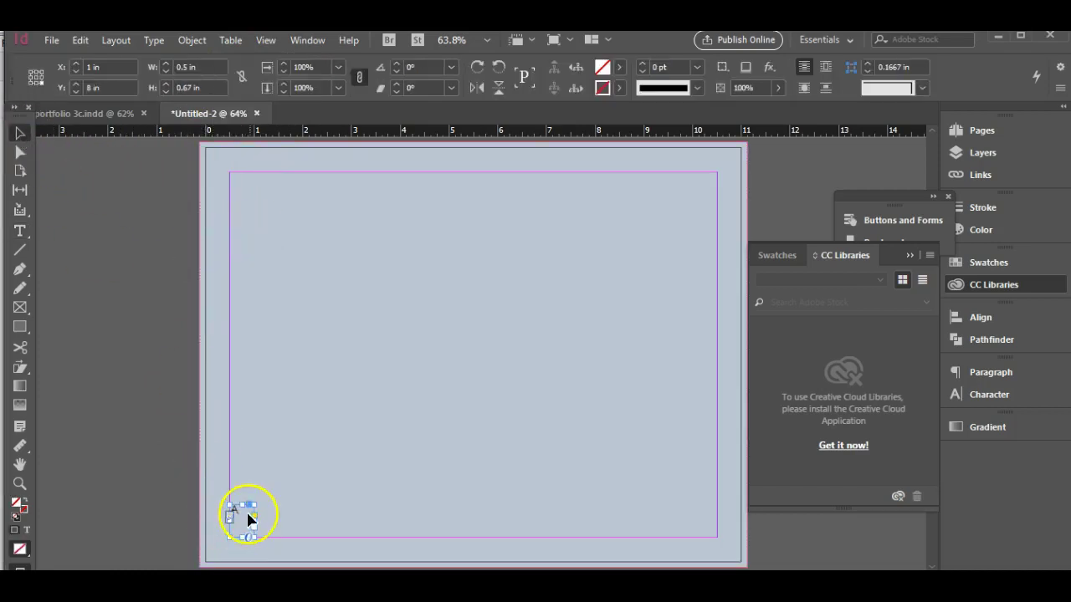
pyautogui.moveTo(241, 505)
pyautogui.mouseDown()
pyautogui.moveTo(249, 520)
pyautogui.moveTo(243, 508)
pyautogui.mouseUp()
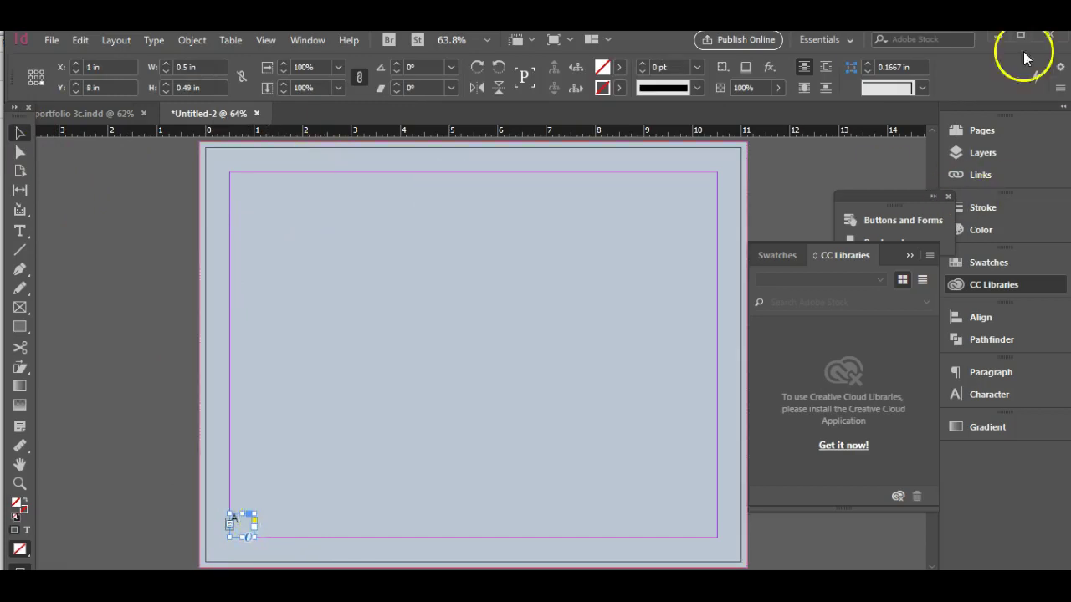
# Draw a title text frame along the upper margin, spanning the full width between the side margins, with centred paragraph alignment.
pyautogui.click(996, 339)
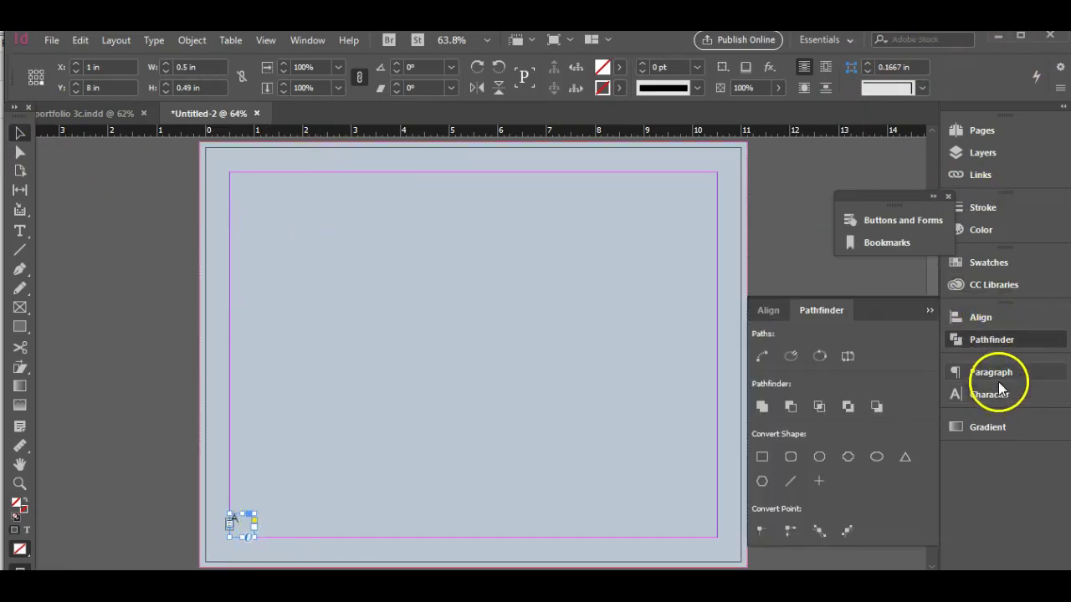
pyautogui.click(998, 378)
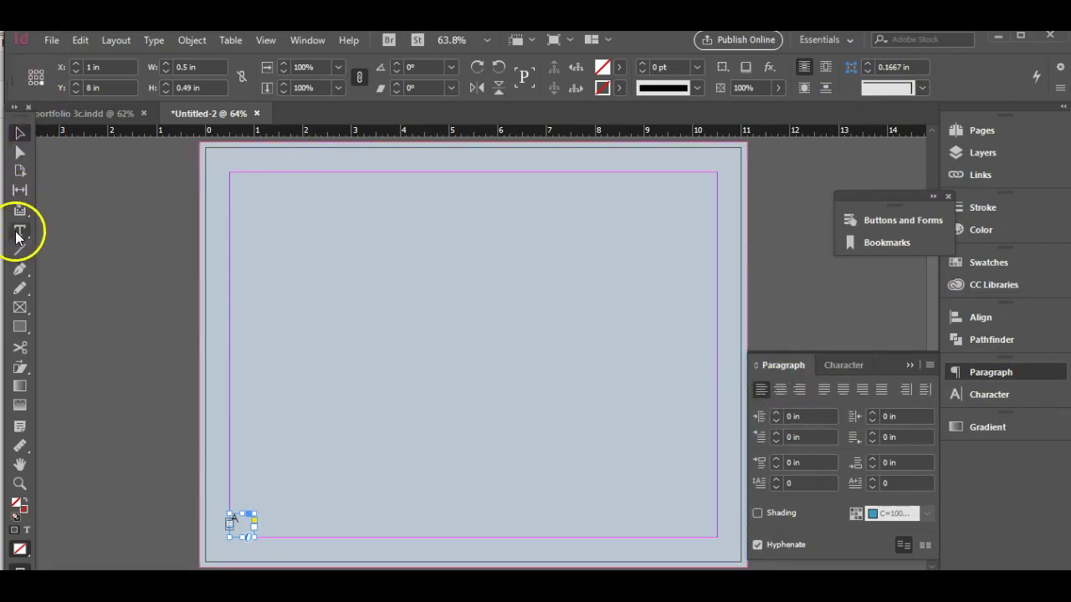
pyautogui.click(21, 231)
pyautogui.moveTo(232, 174); pyautogui.dragTo(716, 230)
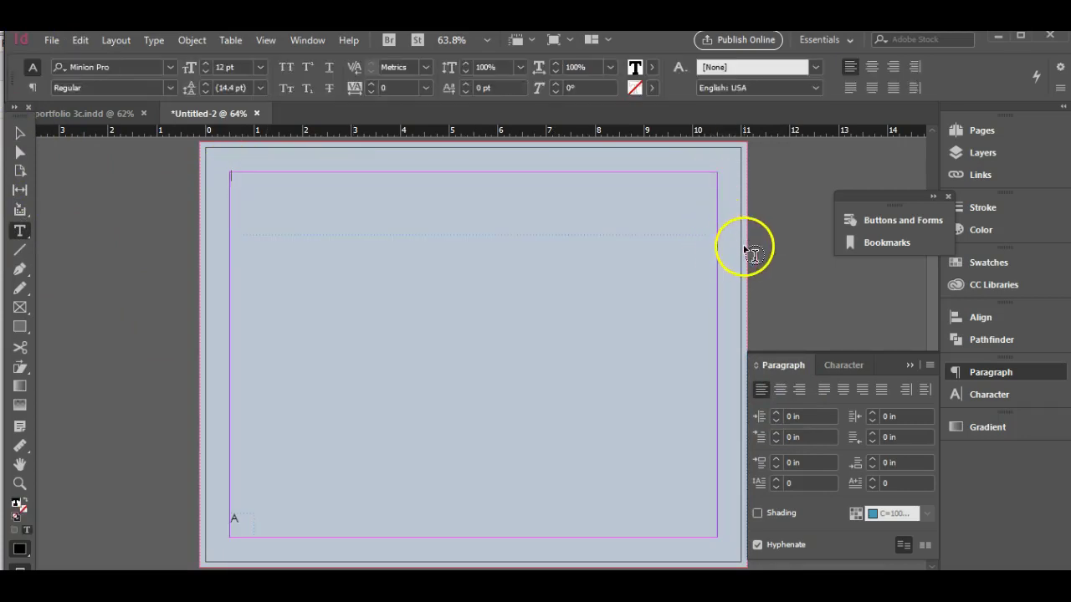
pyautogui.click(780, 390)
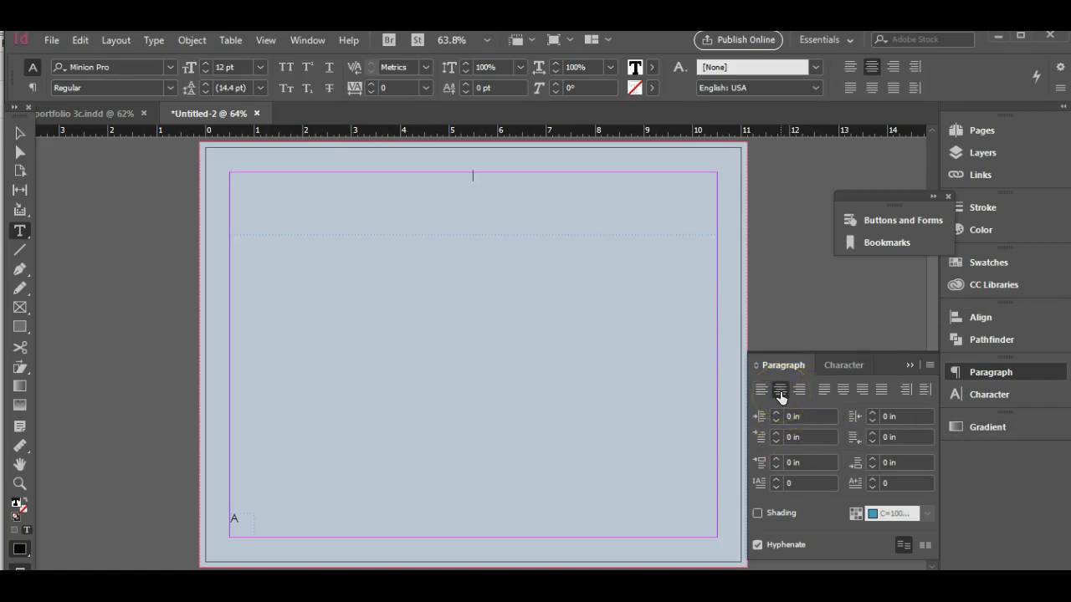
# Set the title frame's font to Century Gothic Bold and enter the text "Title".
pyautogui.click(108, 66)
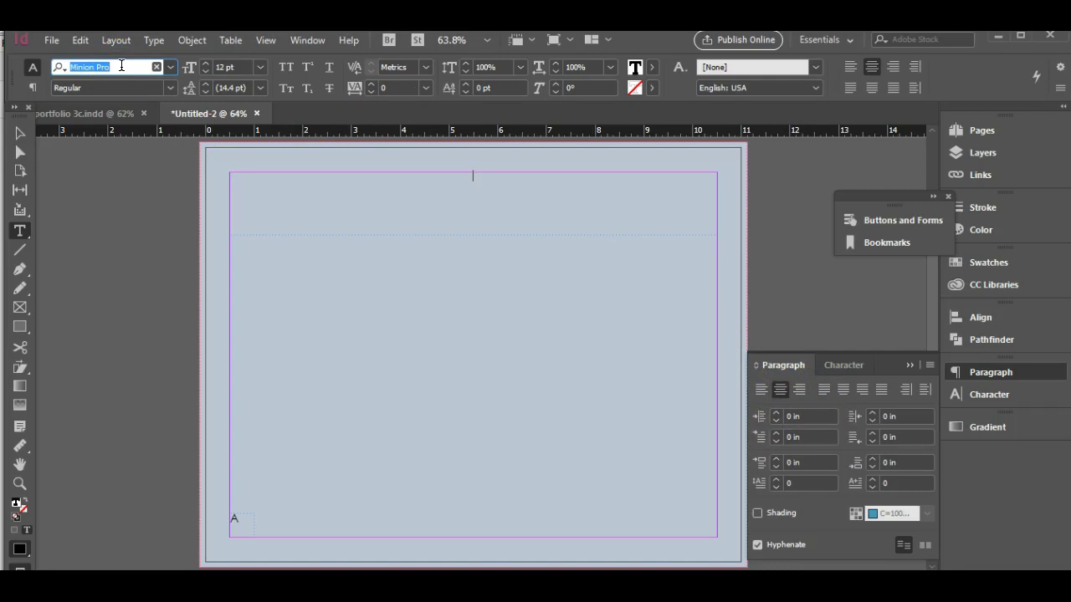
pyautogui.write('cen')
pyautogui.click(139, 129)
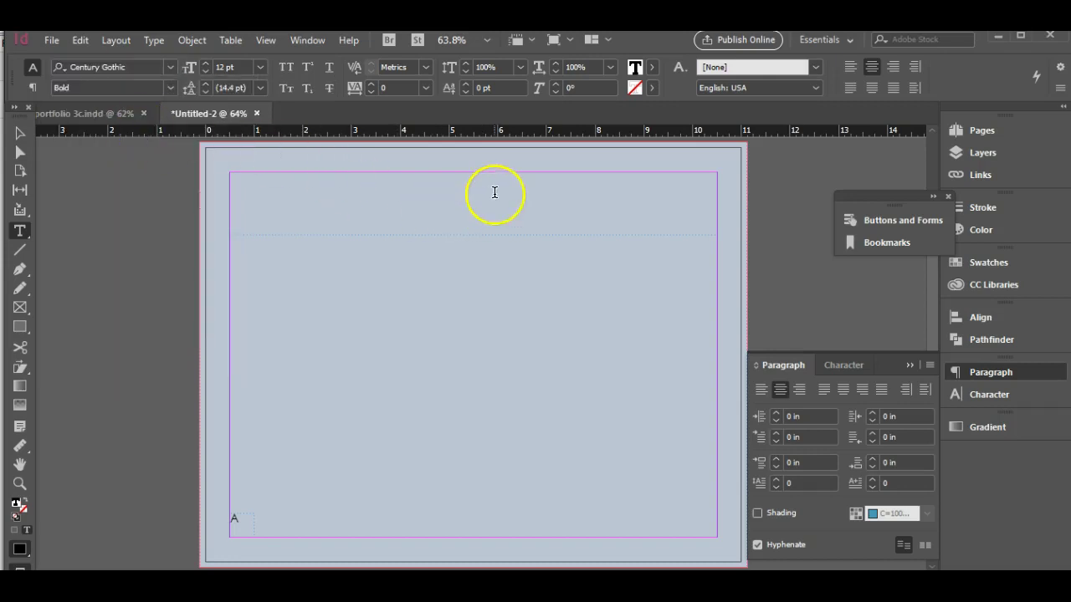
pyautogui.click(463, 178)
pyautogui.write('Title')
# Set the "Title" text to 36 pt.
pyautogui.click(260, 67)
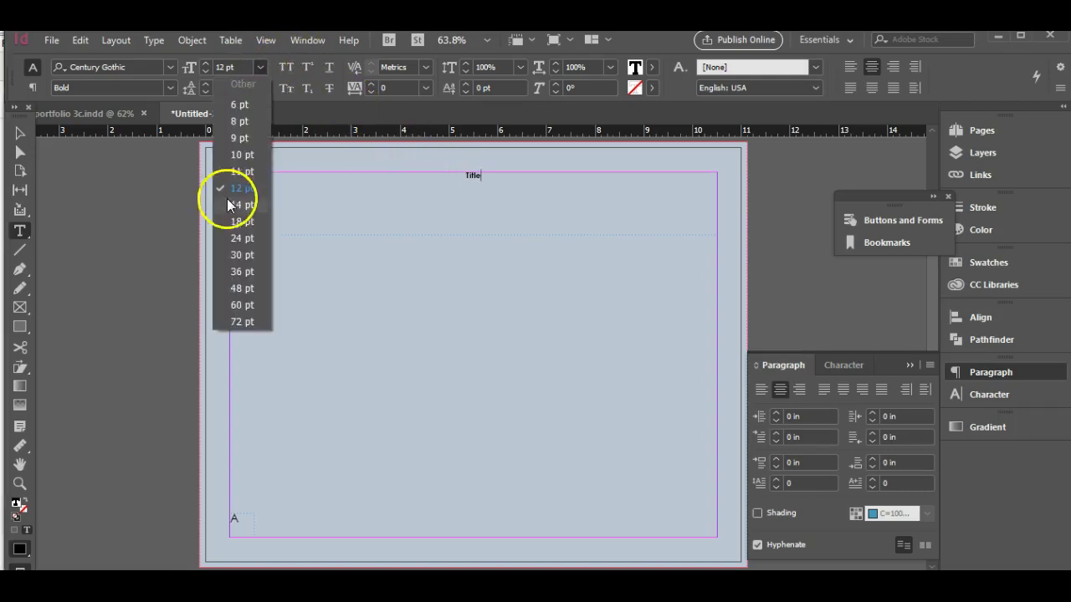
pyautogui.click(250, 272)
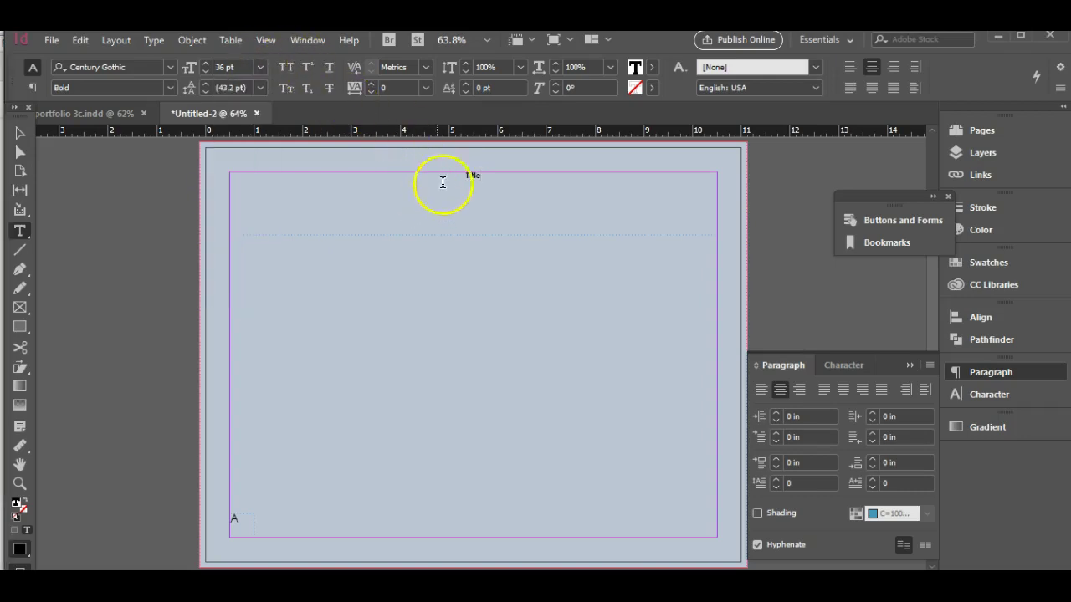
pyautogui.moveTo(502, 172); pyautogui.dragTo(433, 176)
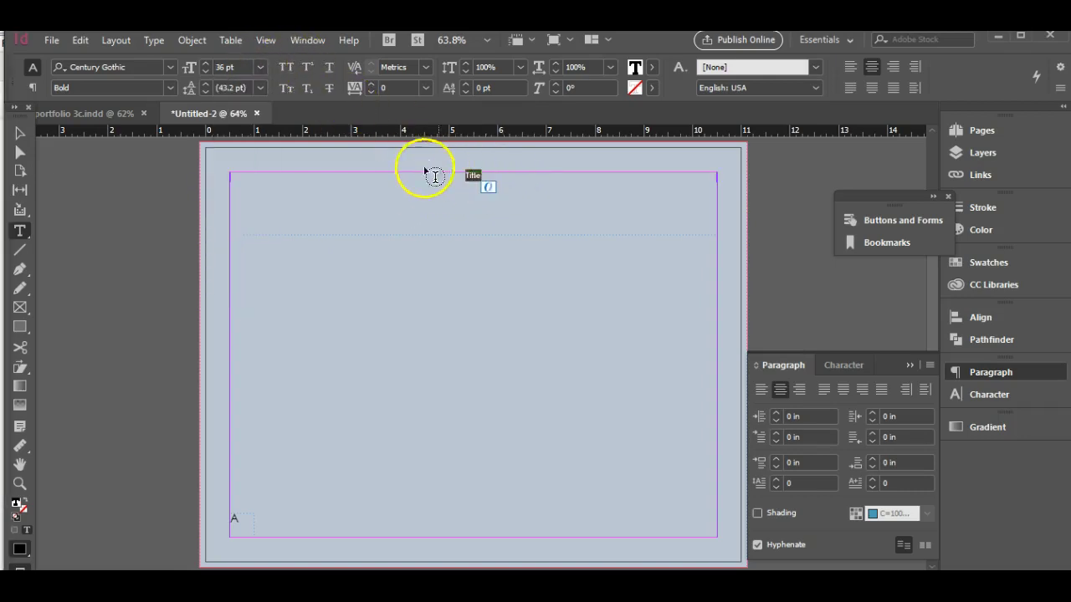
pyautogui.click(261, 66)
pyautogui.click(251, 270)
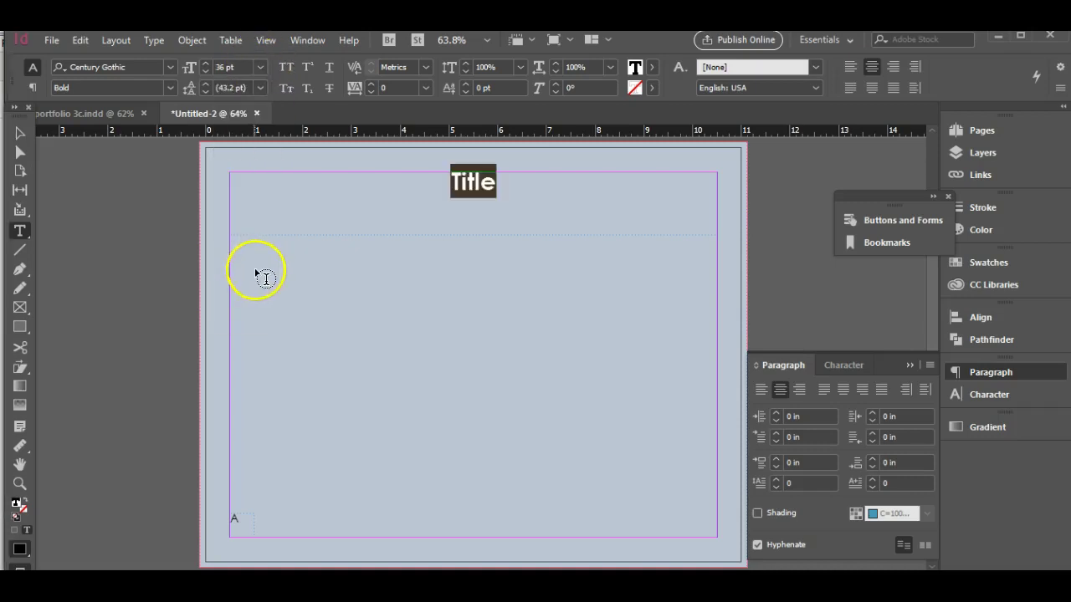
# Add a second line reading "Subtitle" beneath the title and format it as Century Gothic Regular at 24 pt.
pyautogui.click(505, 177)
pyautogui.press('Return')
pyautogui.write('Subtitle')
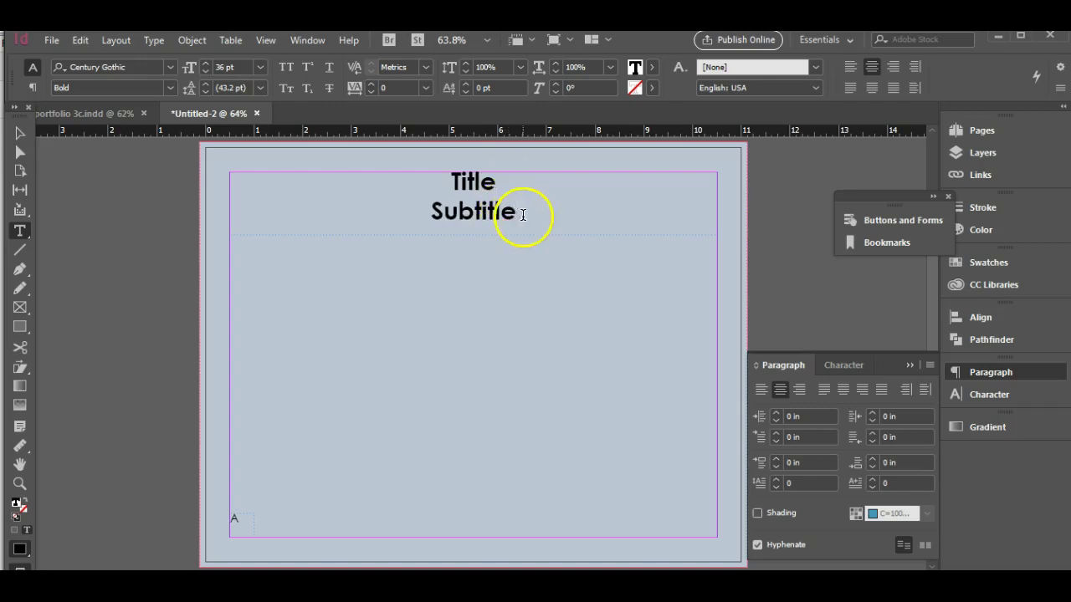
pyautogui.moveTo(521, 215); pyautogui.dragTo(394, 210)
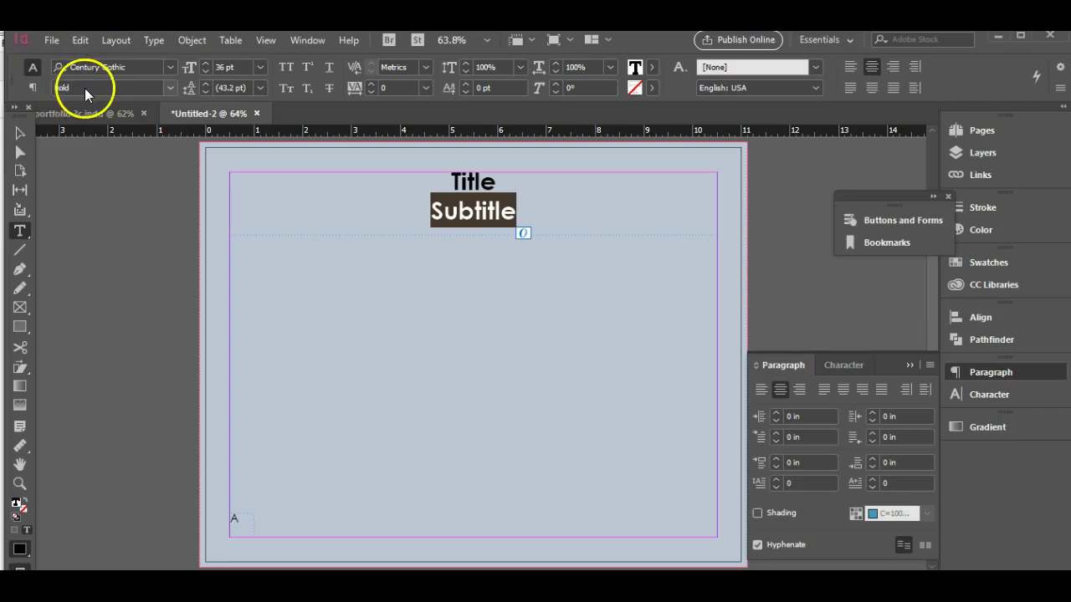
pyautogui.click(167, 88)
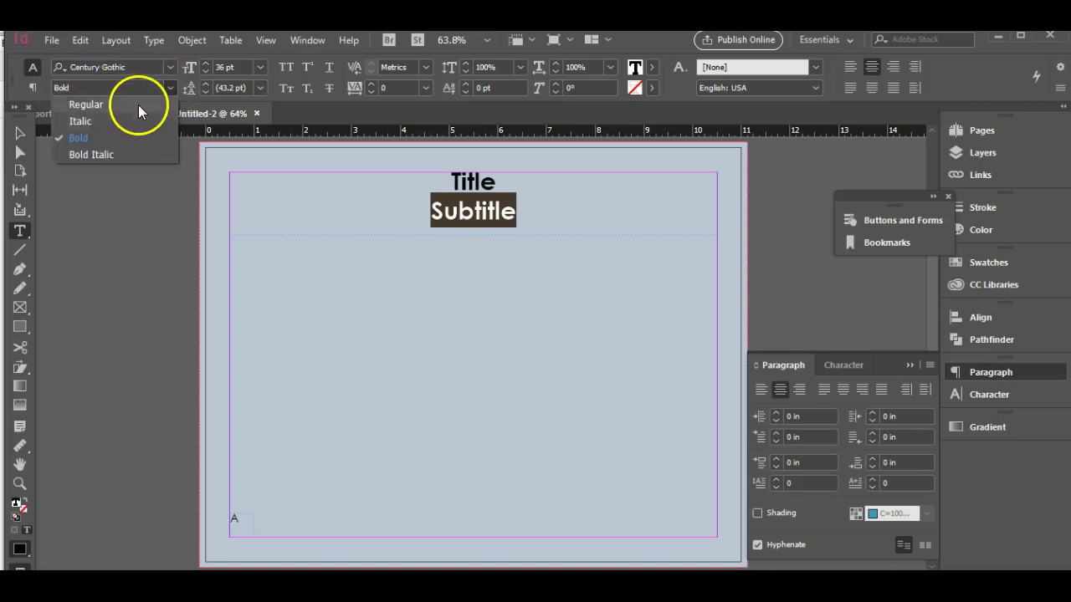
pyautogui.click(139, 104)
pyautogui.click(260, 67)
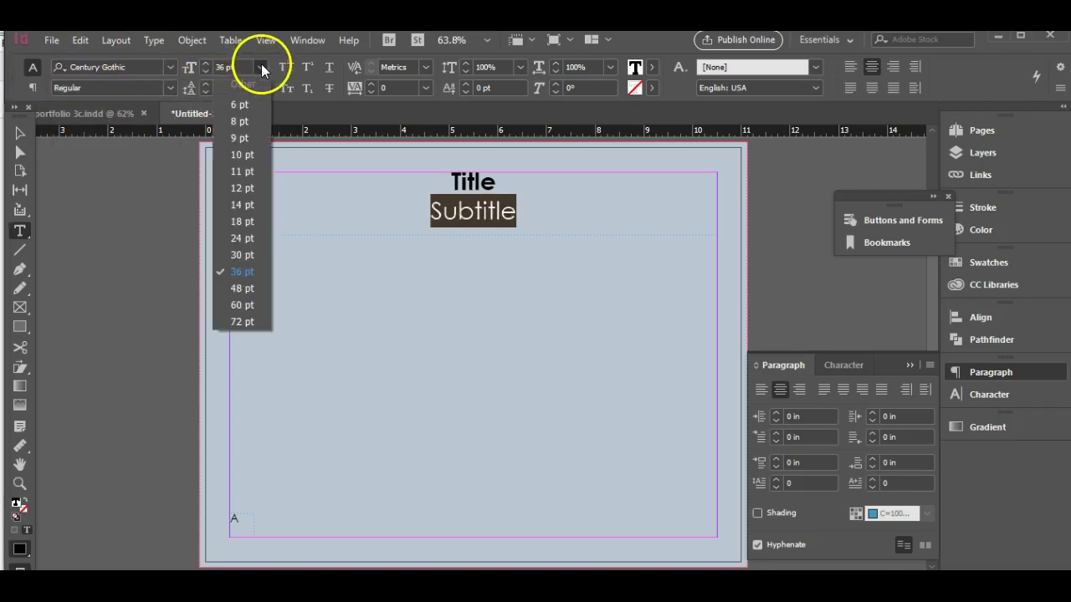
pyautogui.click(239, 243)
# Shorten the title text frame from its lower edge to about 0.95 in high.
pyautogui.click(19, 132)
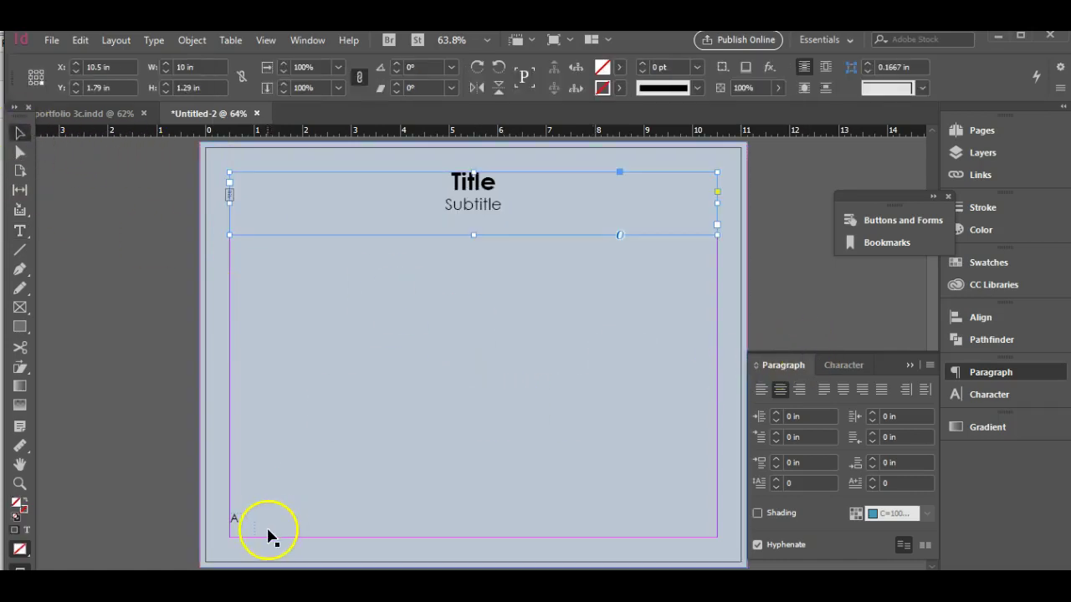
pyautogui.click(546, 198)
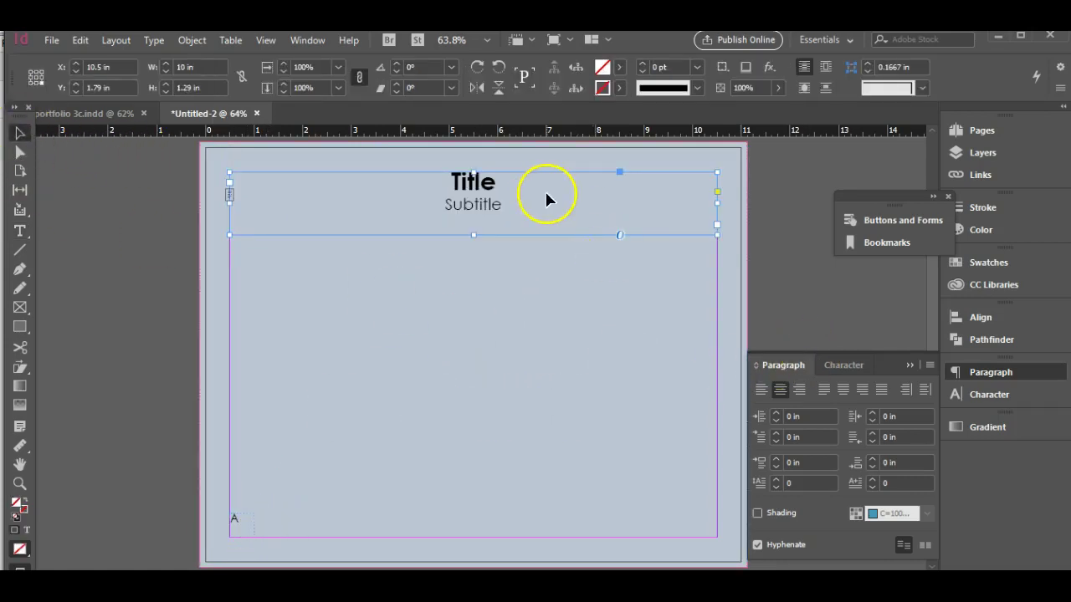
pyautogui.moveTo(474, 235); pyautogui.dragTo(474, 218)
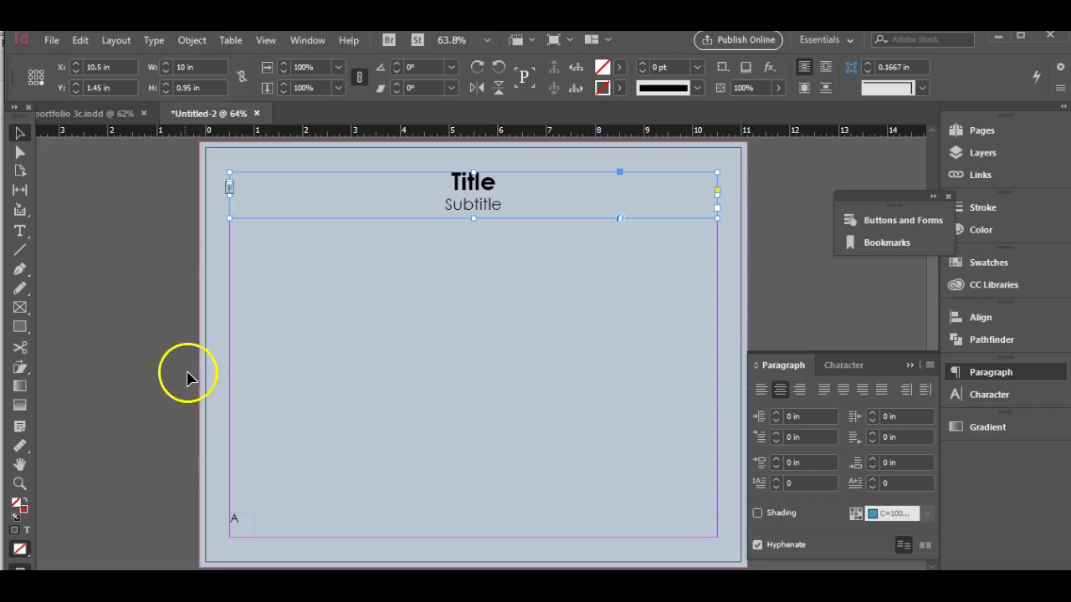
# Draw a rectangular graphic frame about 1.34 by 0.85 in at the lower-right margin corner and place lotus motif.eps in it.
pyautogui.click(23, 311)
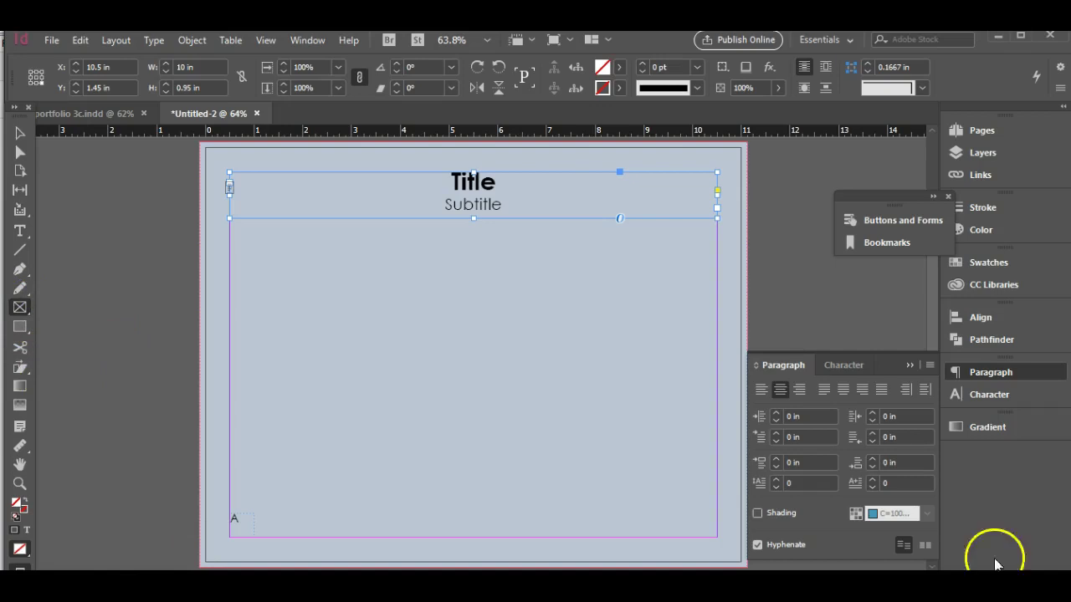
pyautogui.moveTo(652, 492); pyautogui.dragTo(717, 538)
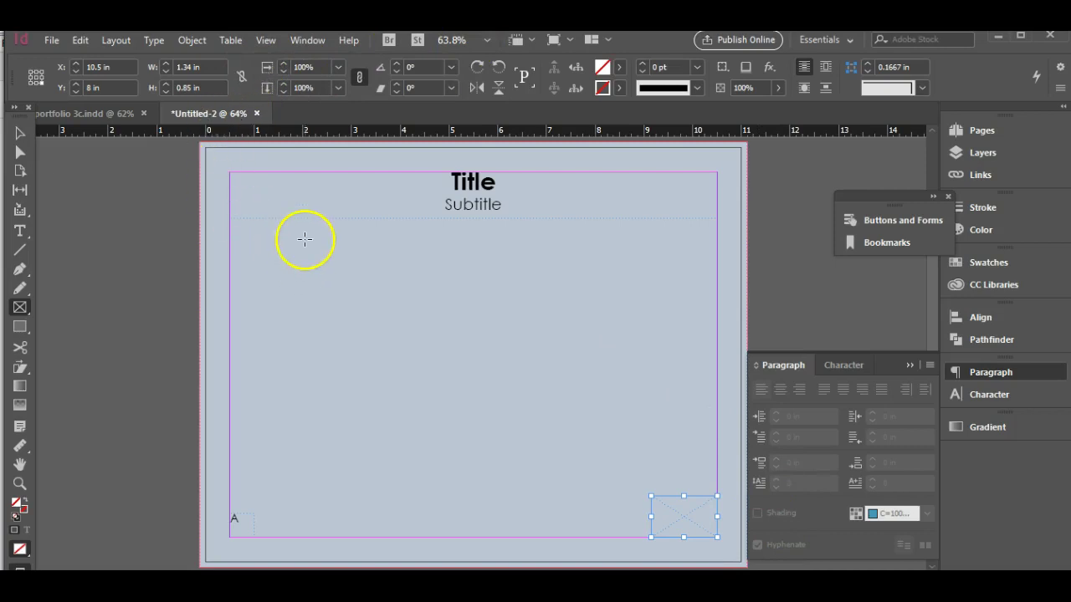
pyautogui.hotkey('ctrl', 'd')
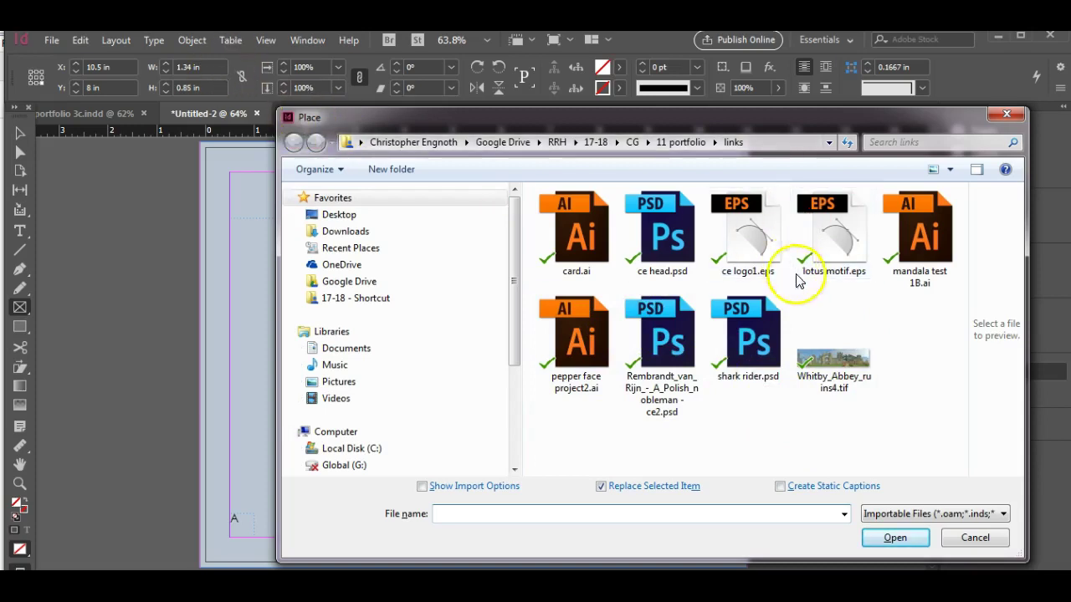
pyautogui.click(837, 230)
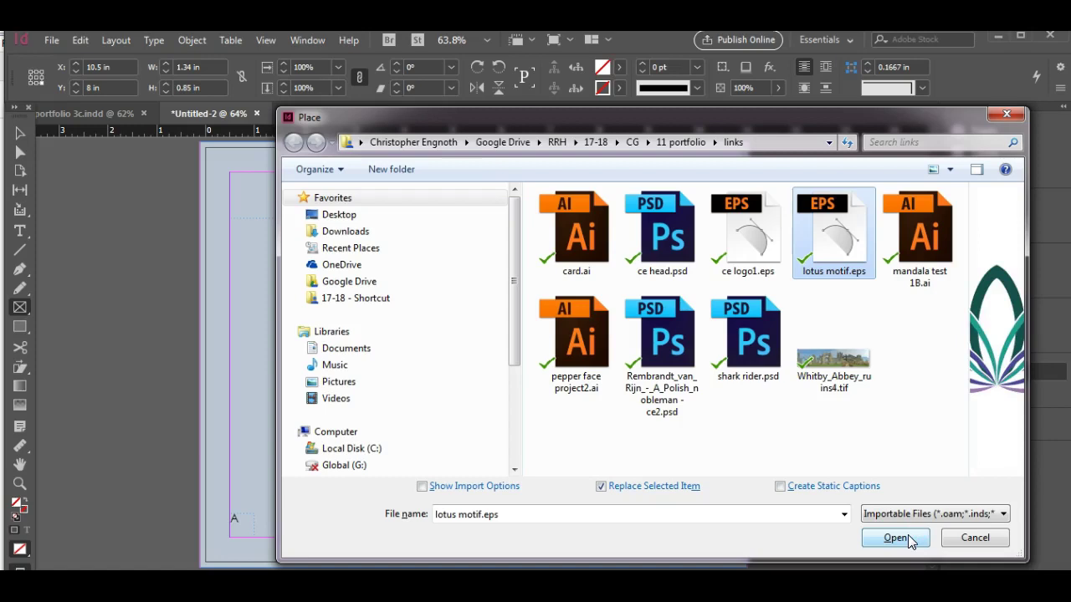
pyautogui.click(908, 534)
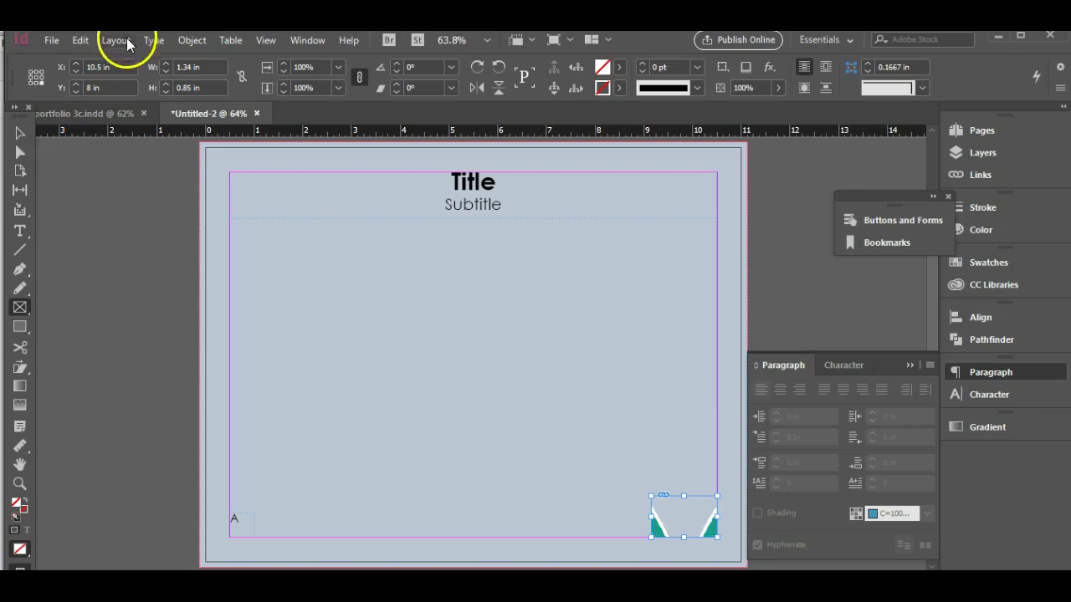
# Fit the lotus motif proportionally inside its frame.
pyautogui.click(191, 41)
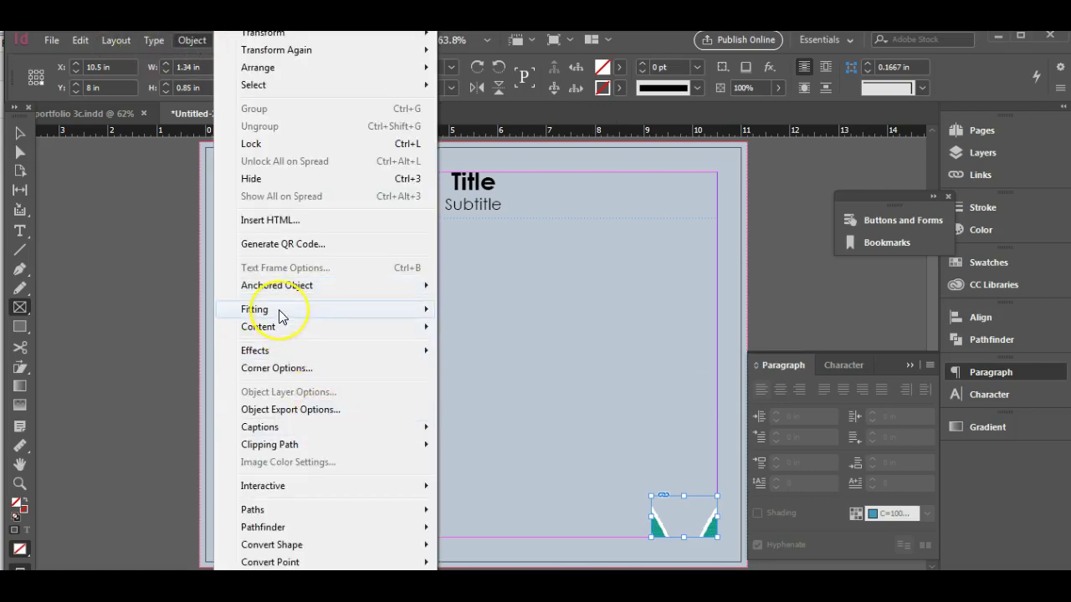
pyautogui.moveTo(281, 315)
pyautogui.click(500, 329)
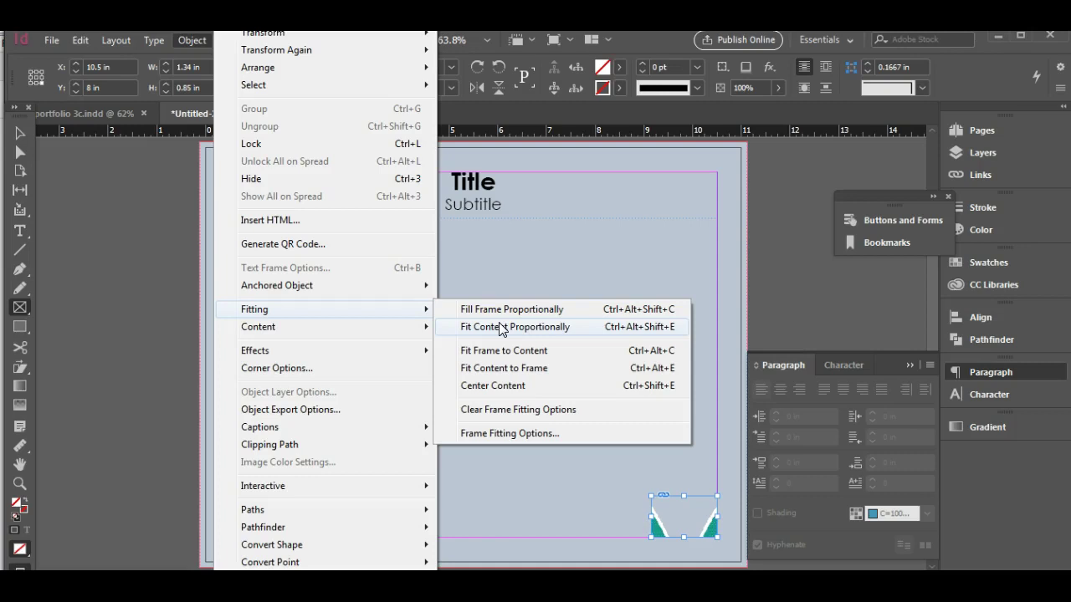
pyautogui.click(500, 327)
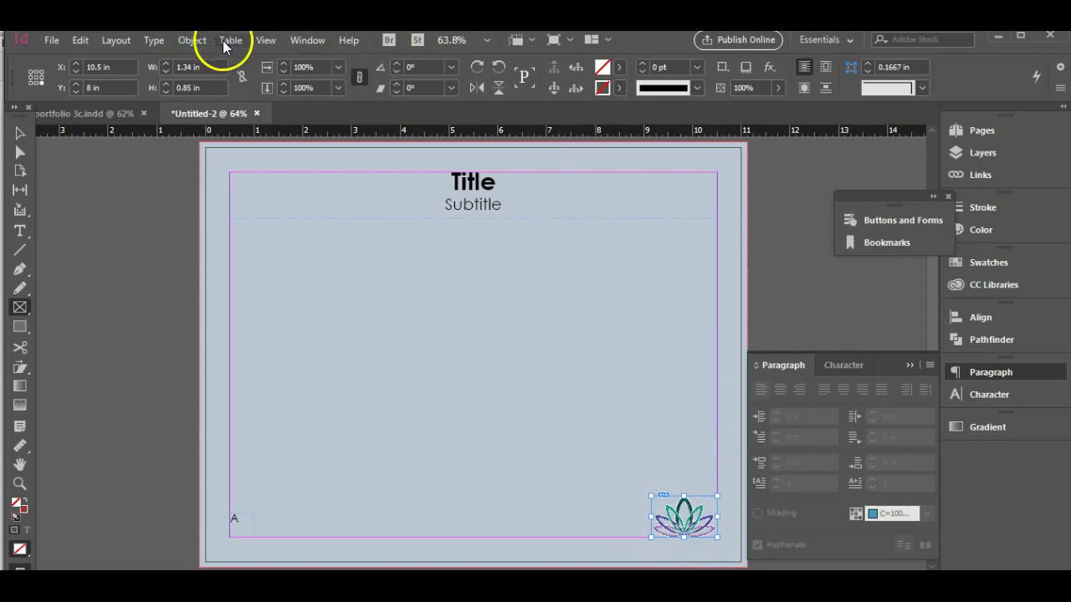
# Apply a transparency effect to the lotus motif with the blending mode Multiply at 100% opacity.
pyautogui.click(198, 41)
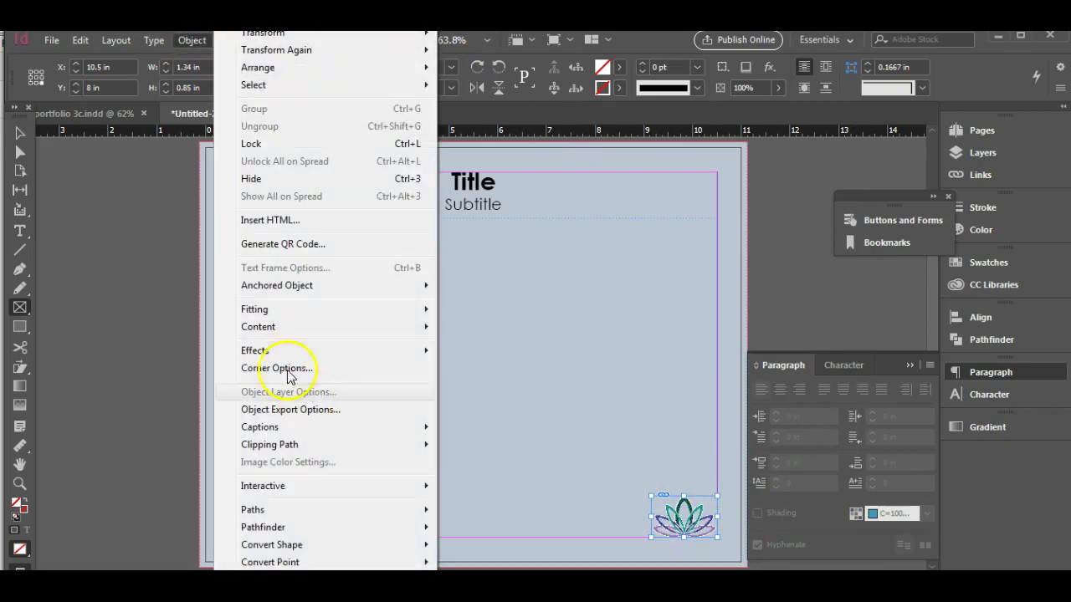
pyautogui.moveTo(274, 354)
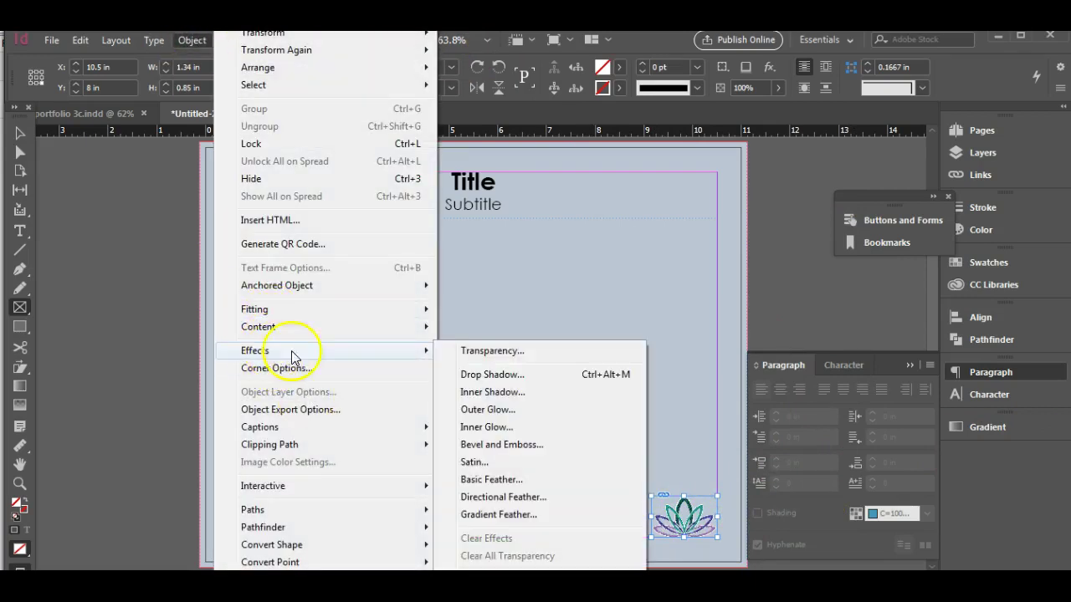
pyautogui.click(512, 351)
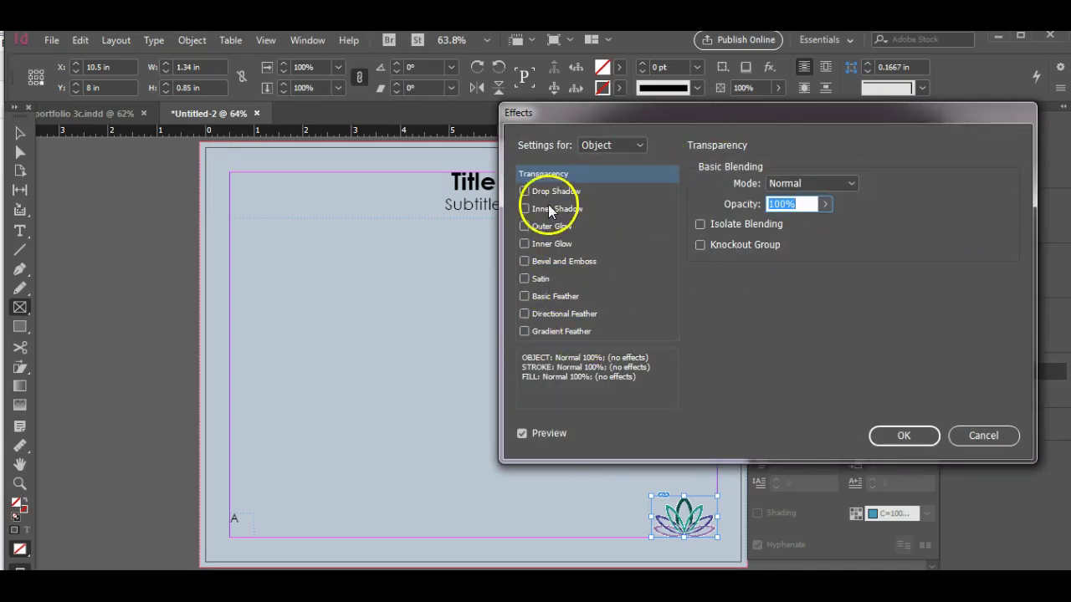
pyautogui.click(802, 183)
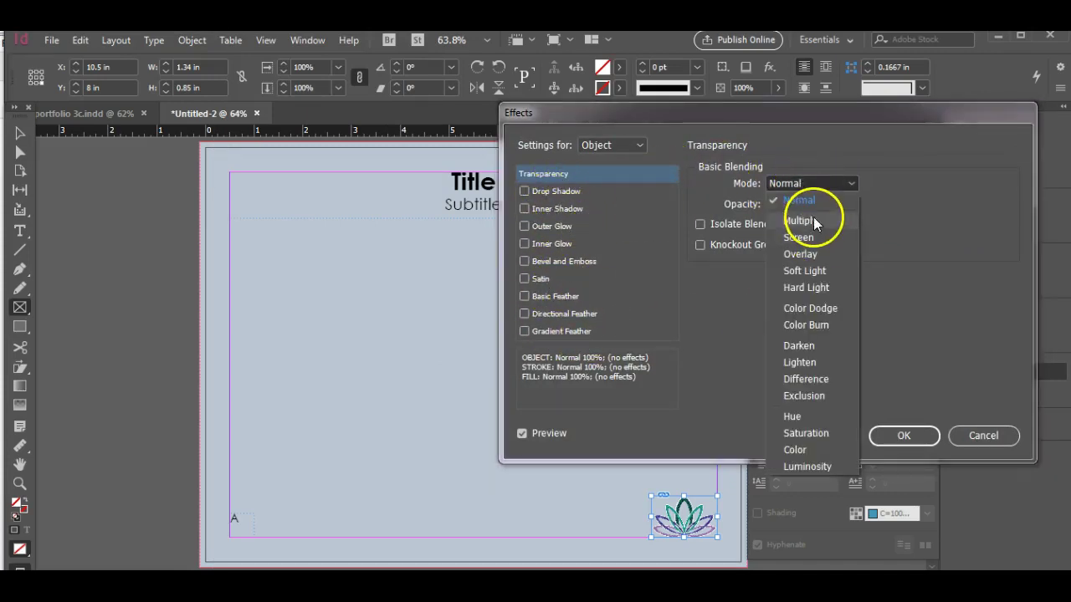
pyautogui.click(810, 220)
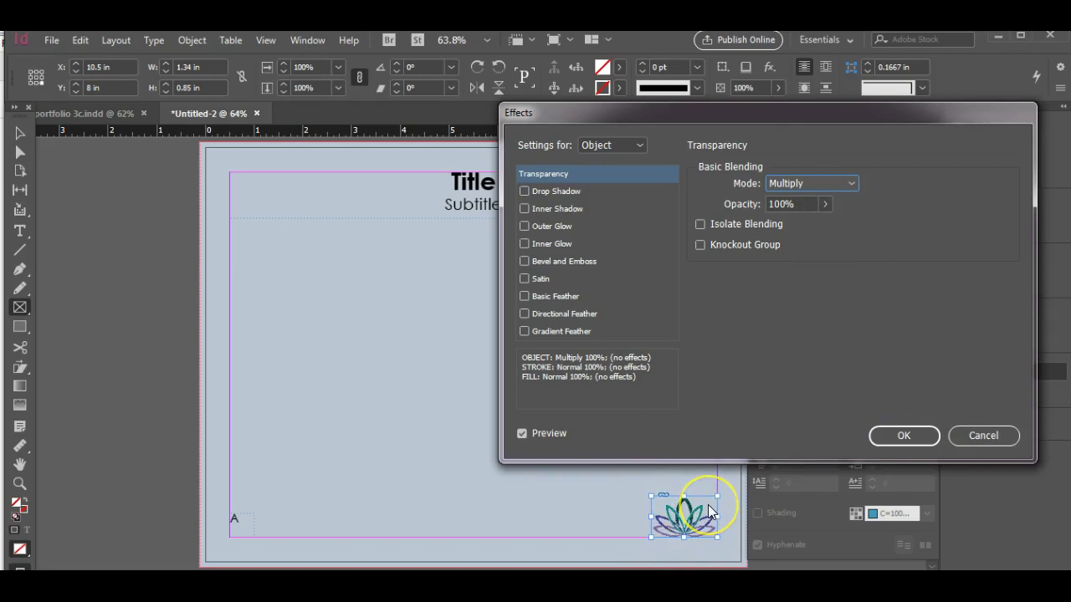
pyautogui.click(840, 185)
pyautogui.click(829, 206)
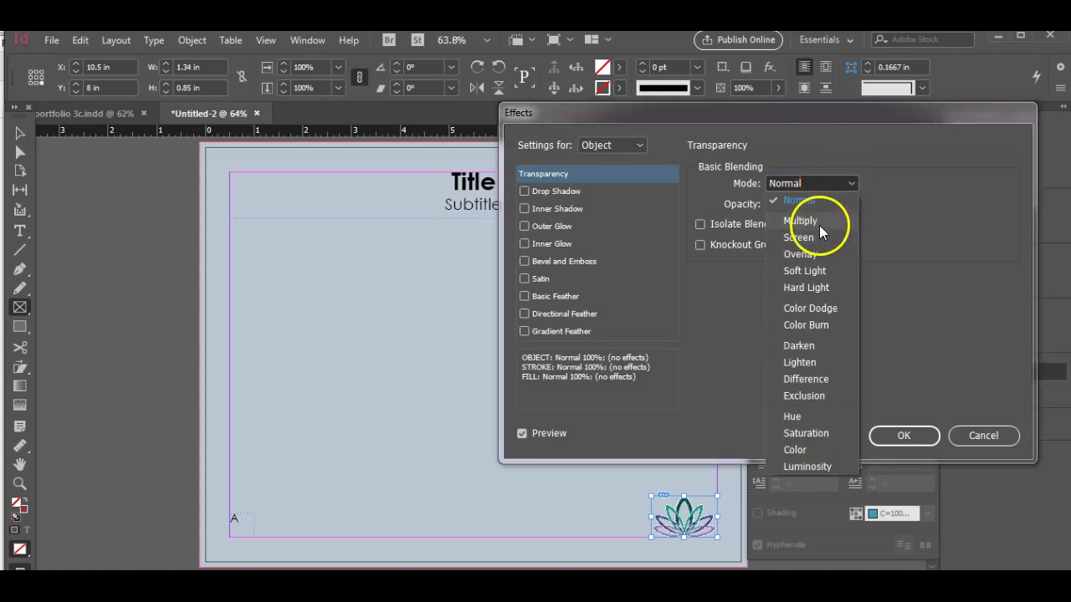
pyautogui.click(818, 223)
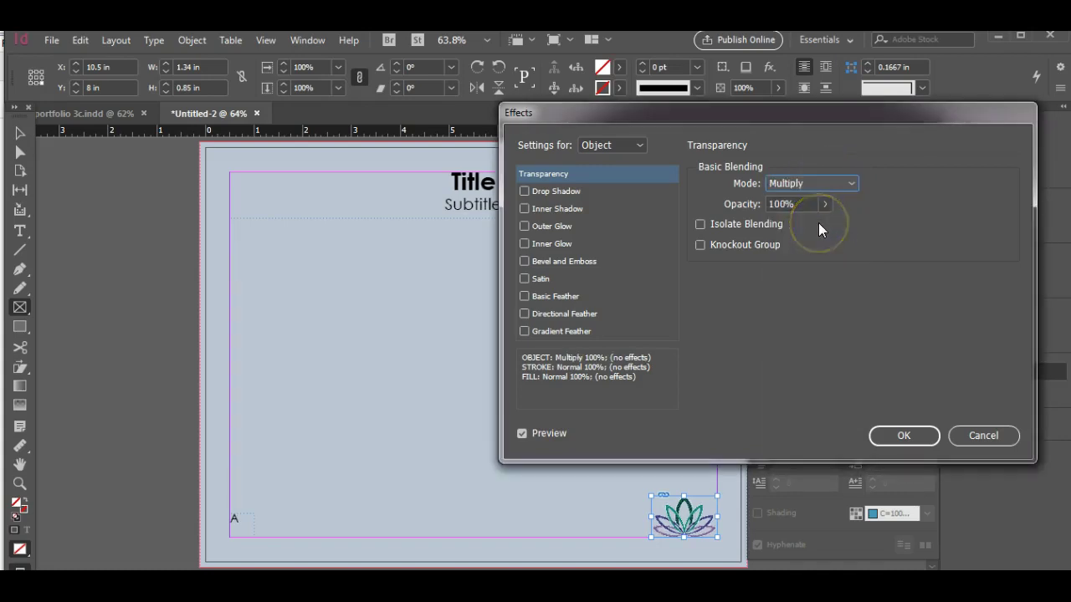
pyautogui.click(907, 434)
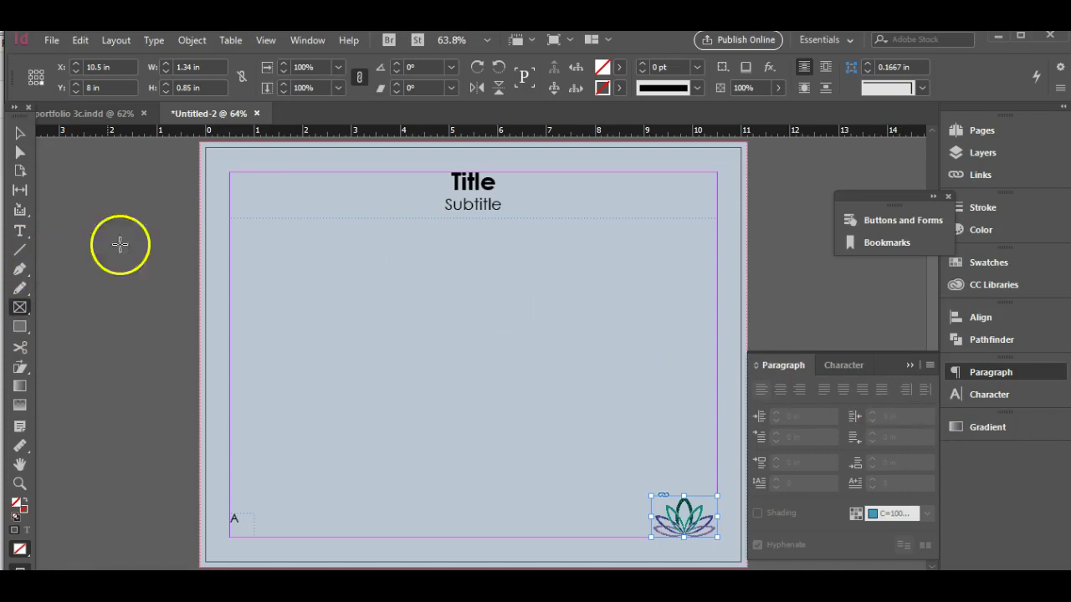
# Draw a hexagon about 1.34 by 1.27 in with the Polygon tool, near the middle of the page's left margin.
pyautogui.click(20, 326)
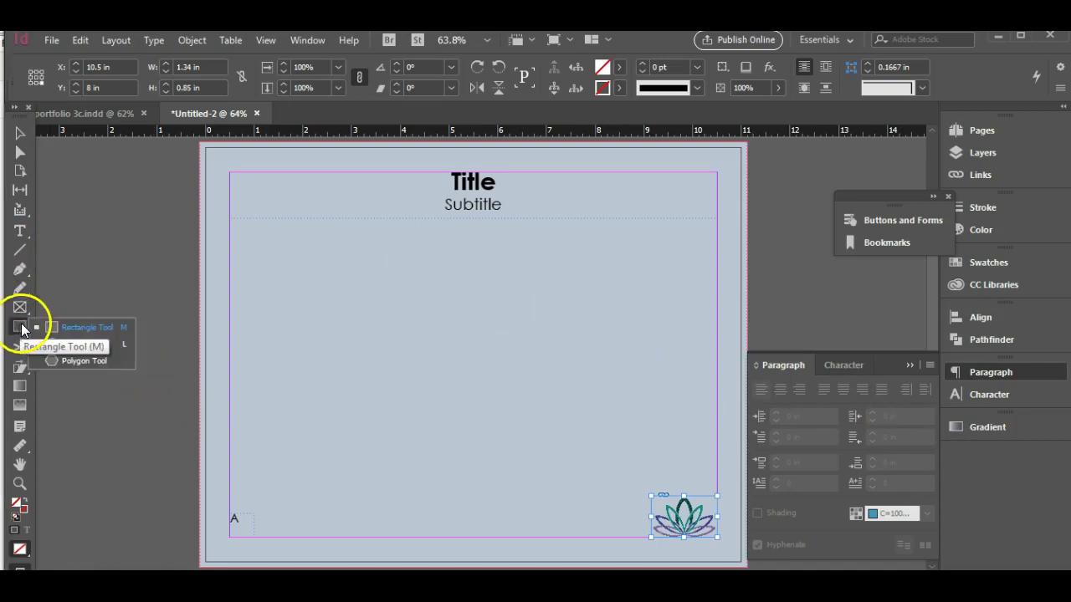
pyautogui.click(86, 359)
pyautogui.moveTo(254, 319); pyautogui.dragTo(321, 382)
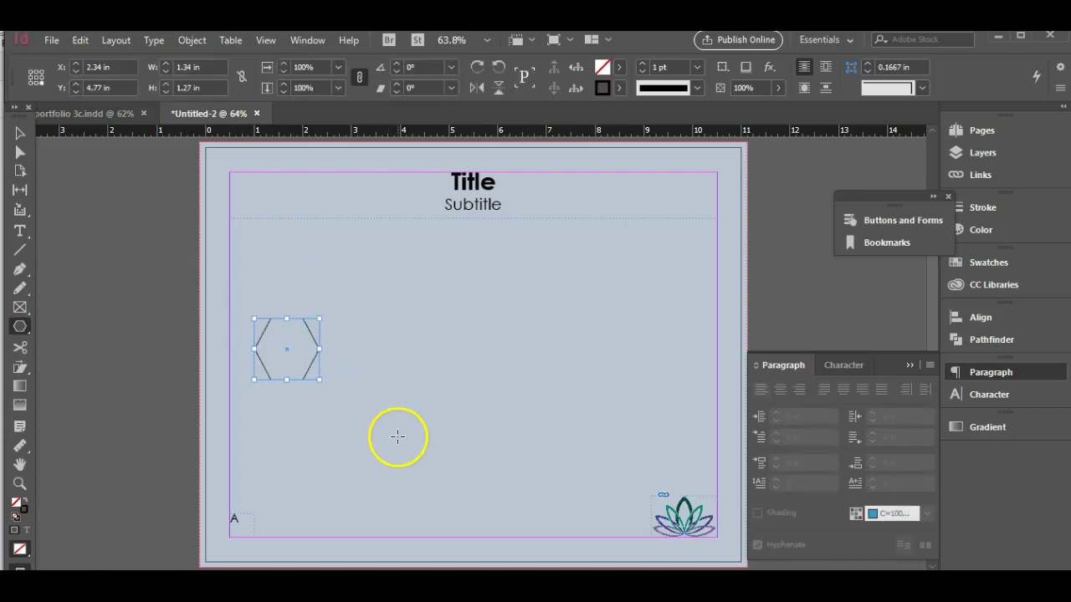
# Delete the hexagon's three right-hand anchor points with the Pen tool, leaving a left-pointing triangle about 0.35 by 1.26 in.
pyautogui.click(20, 152)
pyautogui.click(203, 275)
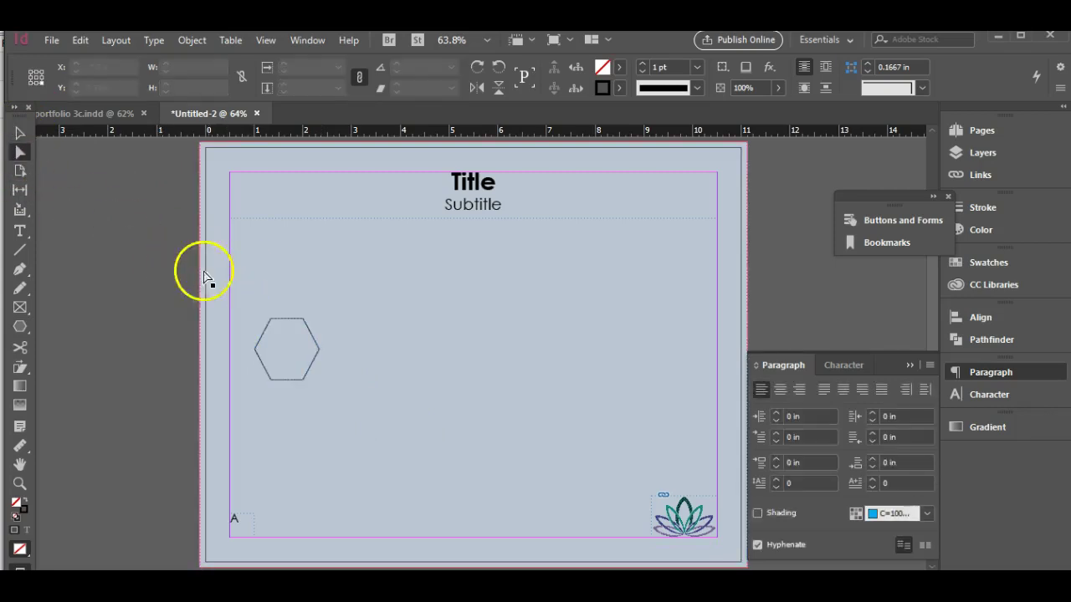
pyautogui.click(305, 320)
pyautogui.click(302, 378)
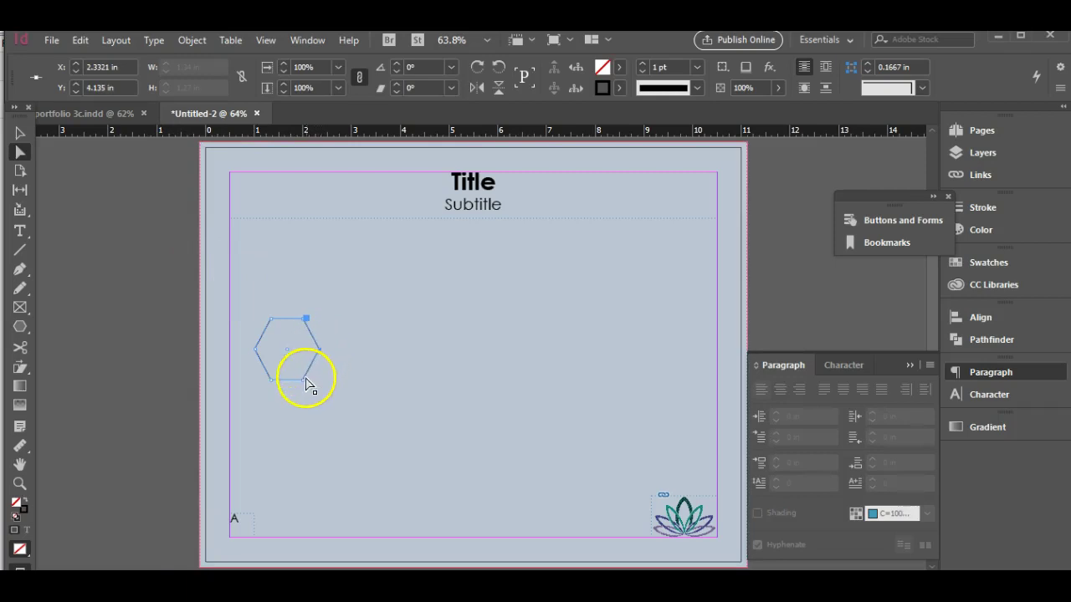
pyautogui.click(19, 270)
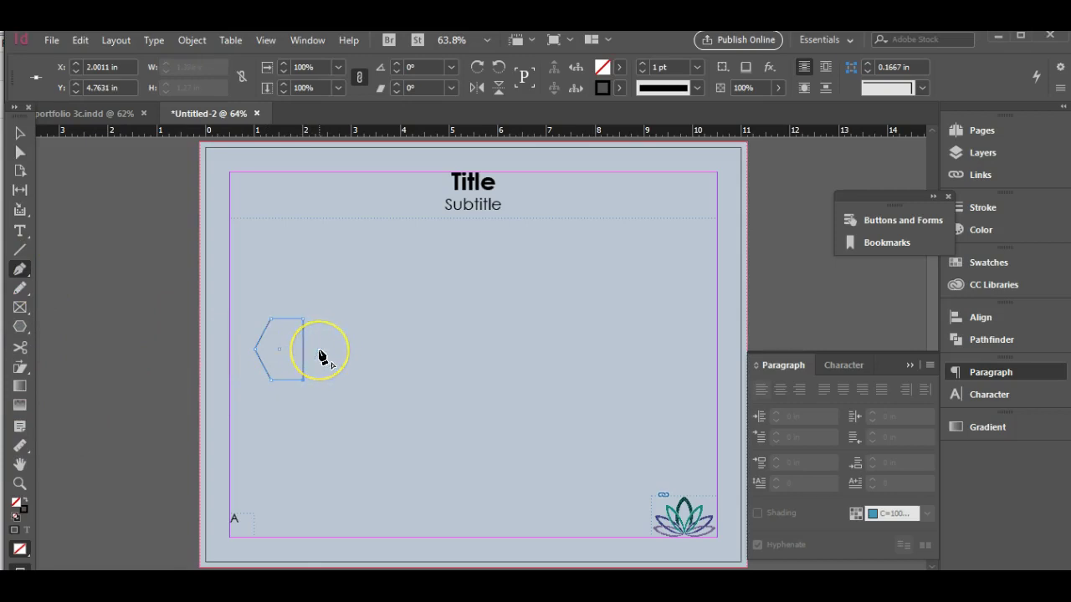
pyautogui.click(303, 319)
pyautogui.click(300, 380)
pyautogui.click(301, 380)
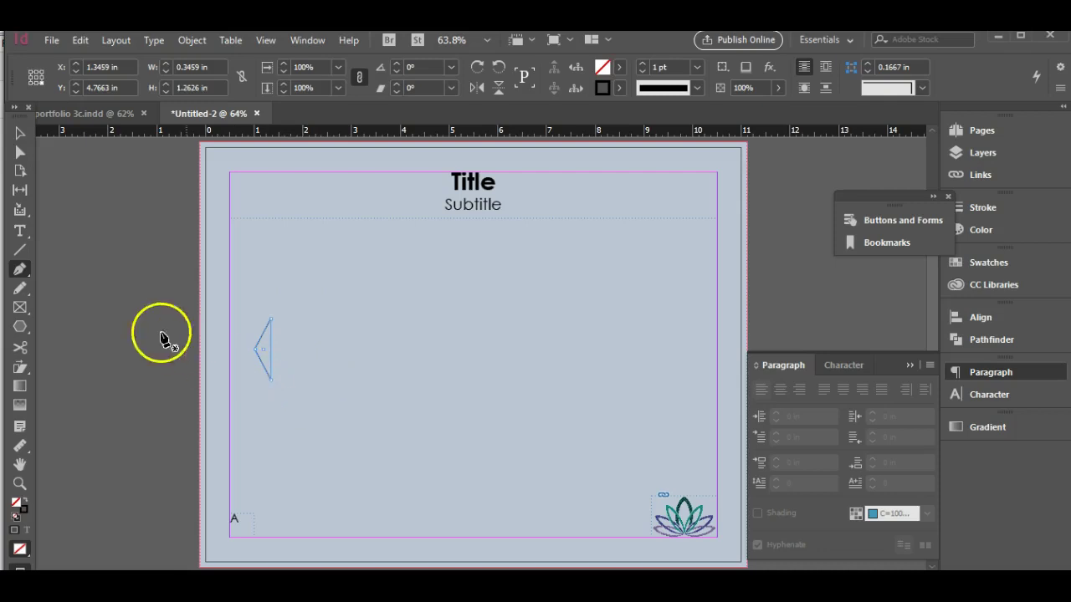
# Remove the left-pointing triangle's stroke and fill it with the cyan swatch C=100 M=0 Y=0 K=0.
pyautogui.click(19, 136)
pyautogui.click(255, 318)
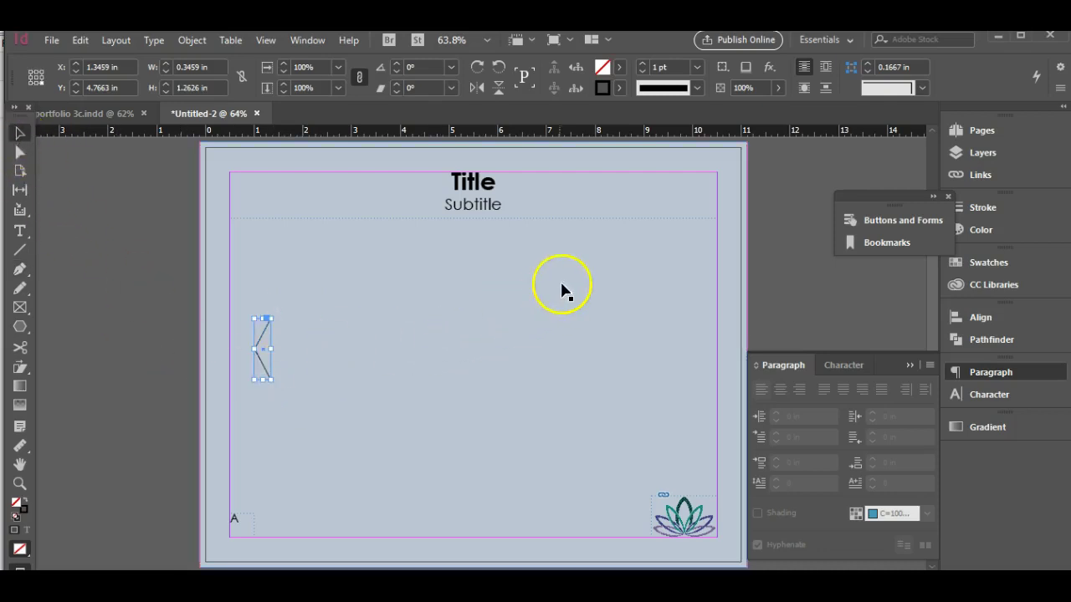
pyautogui.click(606, 73)
pyautogui.click(620, 86)
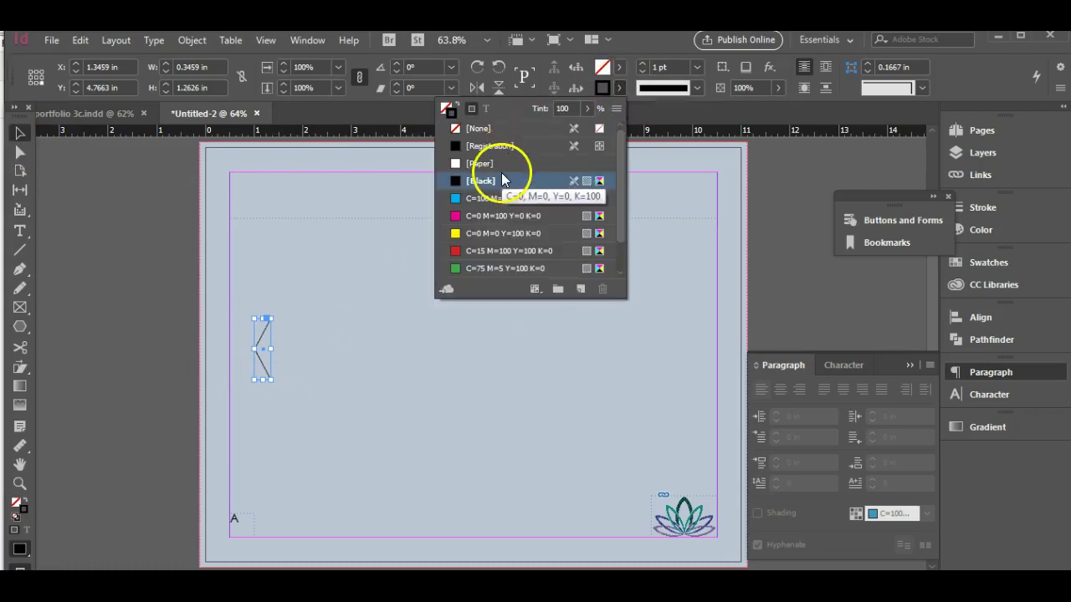
pyautogui.click(496, 128)
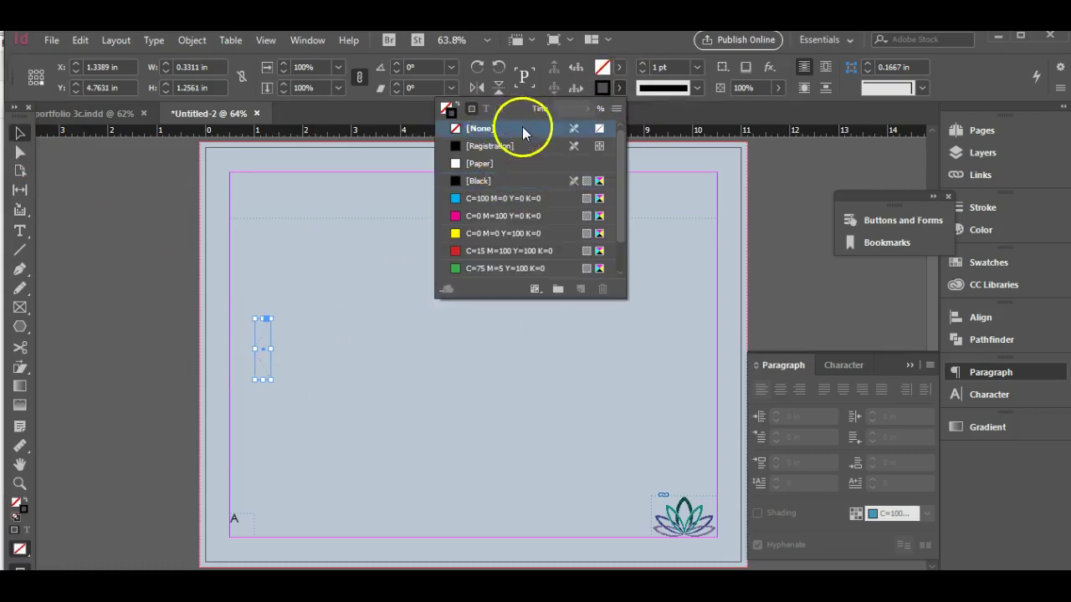
pyautogui.click(619, 67)
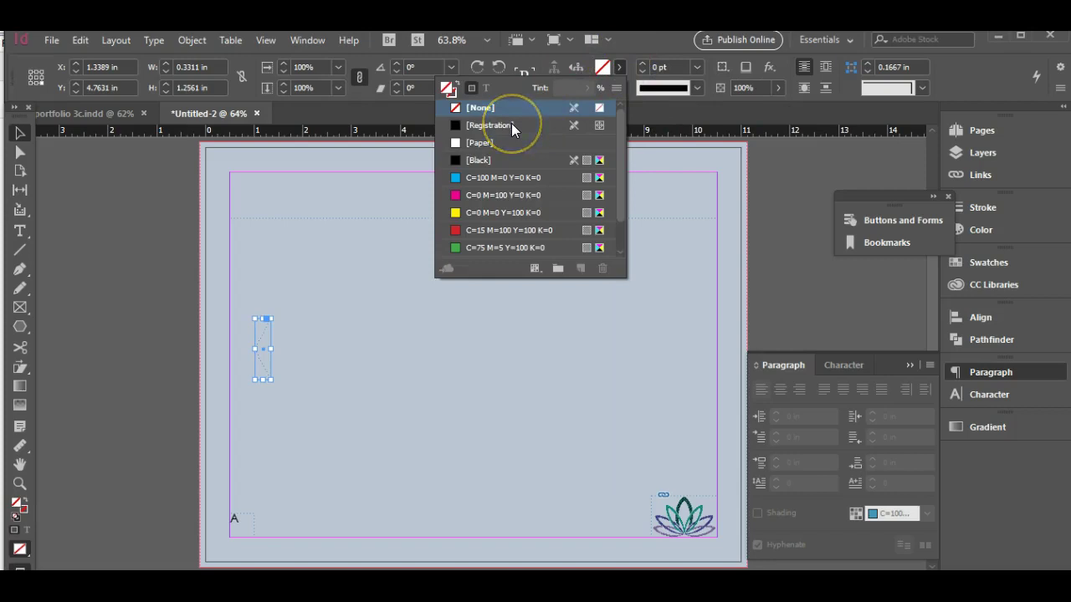
pyautogui.click(477, 180)
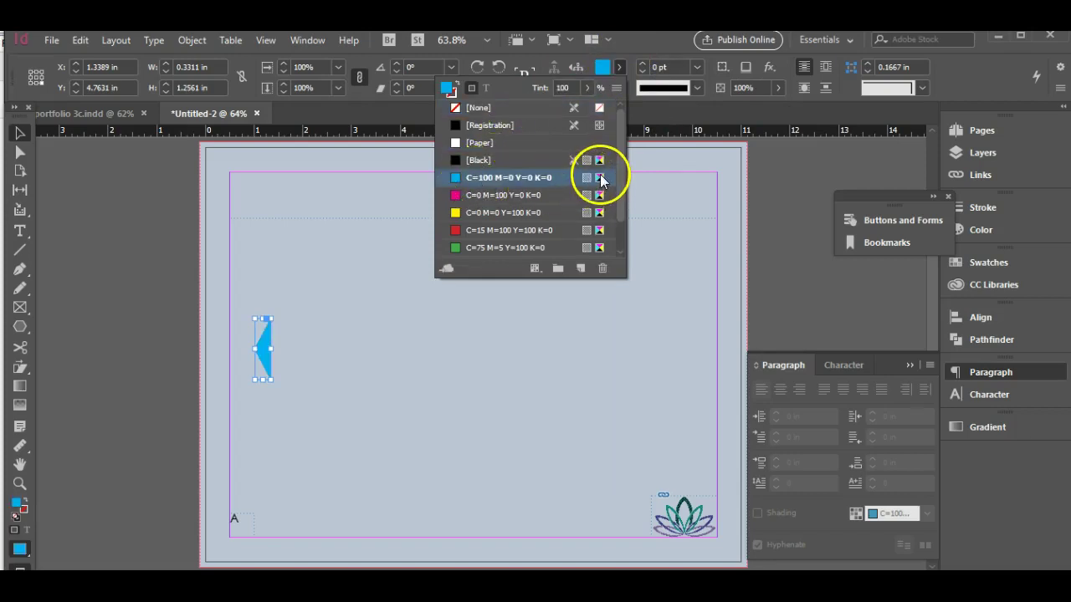
# Edit the triangle's cyan fill swatch to C=54 M=0 Y=0 K=50, giving a muted dark blue.
pyautogui.doubleClick(540, 180)
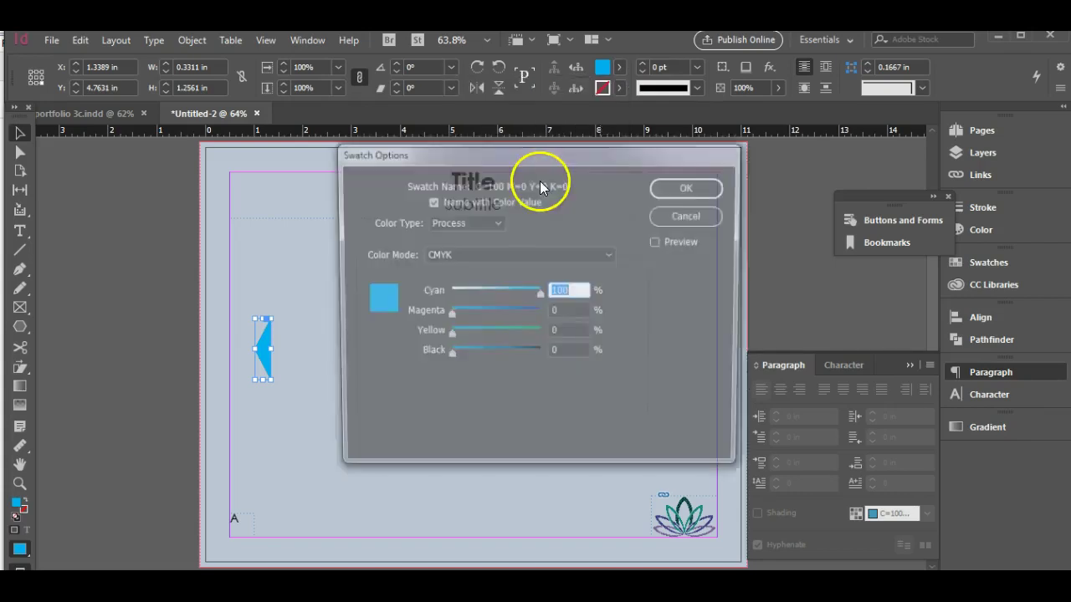
pyautogui.moveTo(474, 353); pyautogui.dragTo(494, 355)
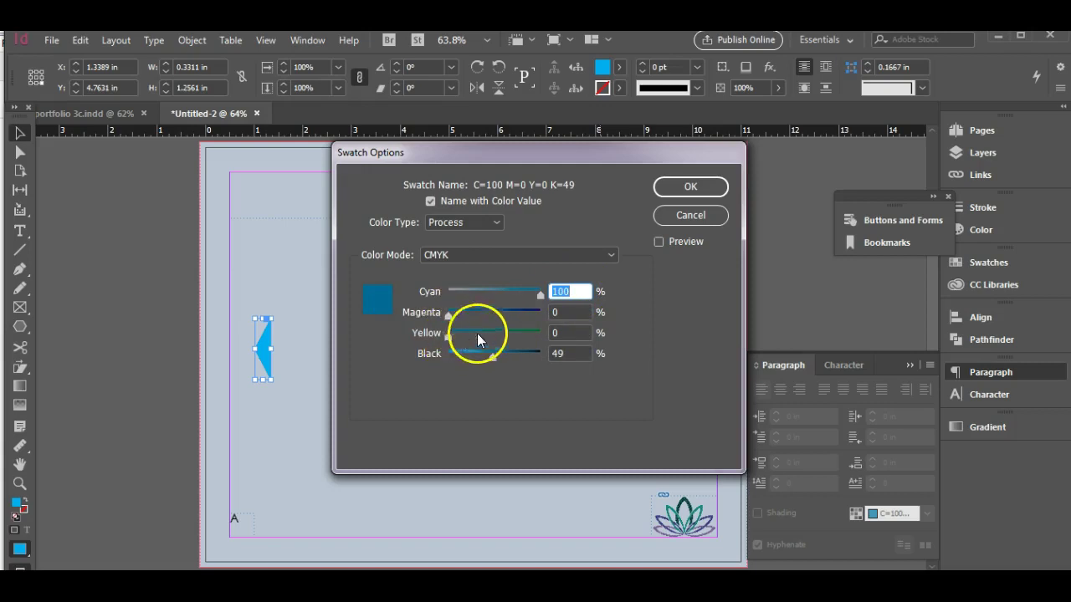
pyautogui.moveTo(543, 294); pyautogui.dragTo(497, 301)
pyautogui.click(494, 358)
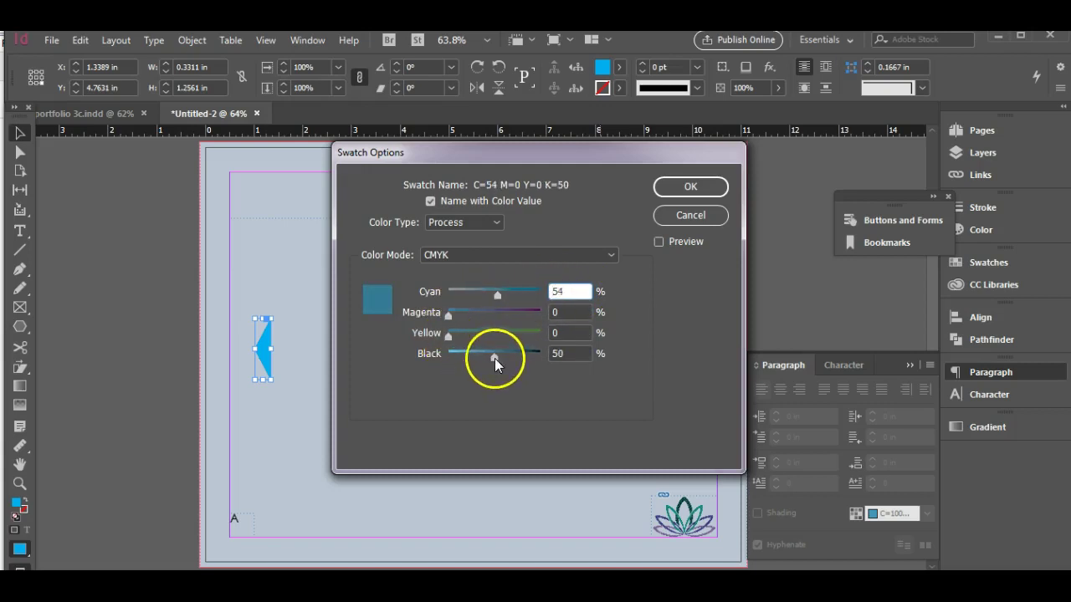
pyautogui.click(677, 188)
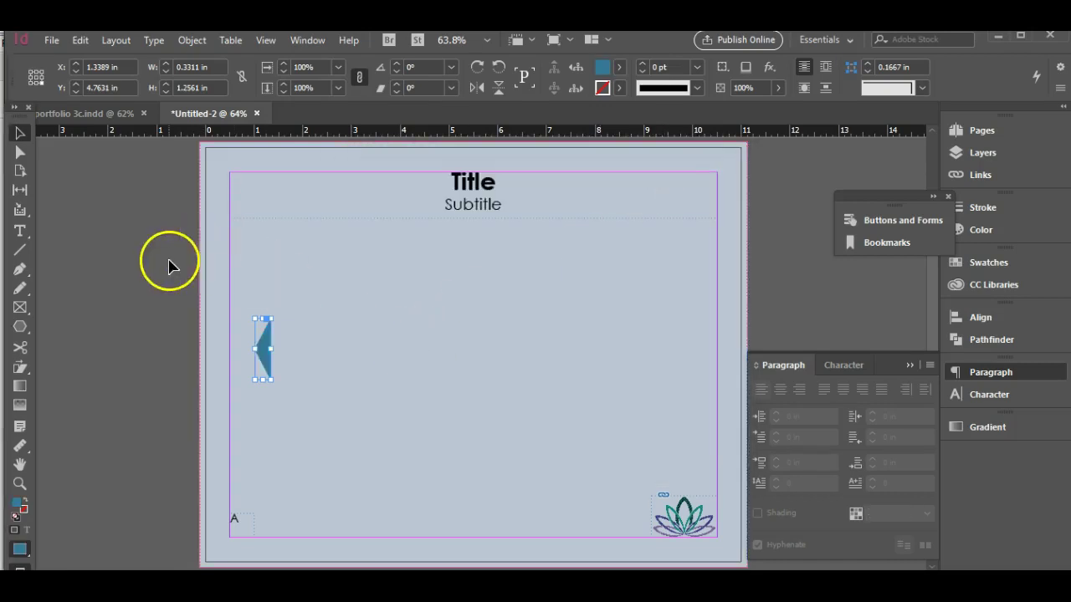
# Place the triangle just outside the left margin guide and a copy rotated 180° just outside the right margin guide at the same height.
pyautogui.moveTo(265, 348); pyautogui.dragTo(218, 356)
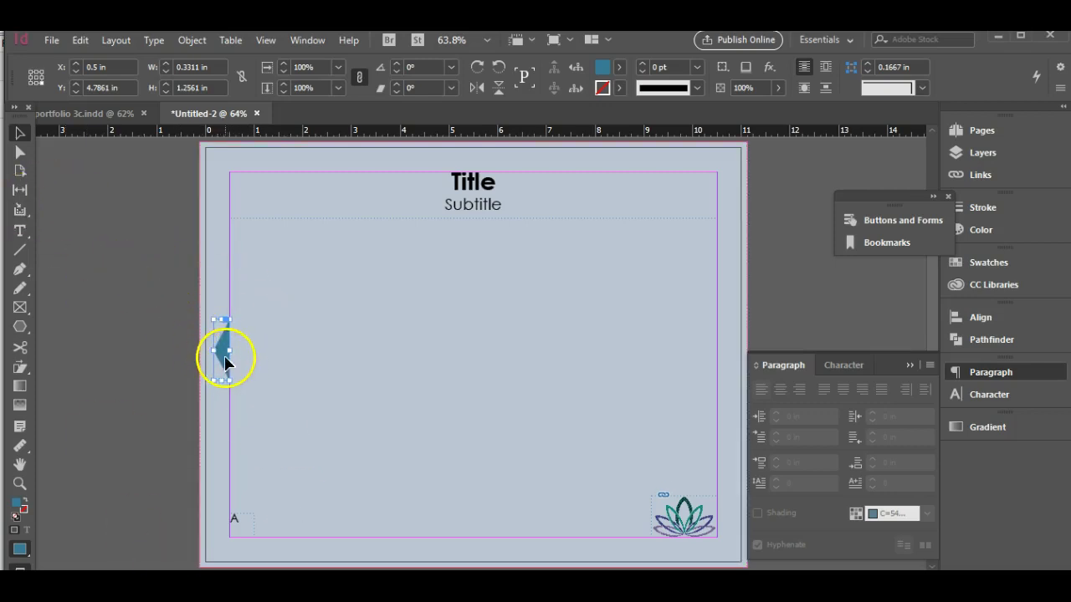
pyautogui.moveTo(224, 358); pyautogui.dragTo(638, 270)
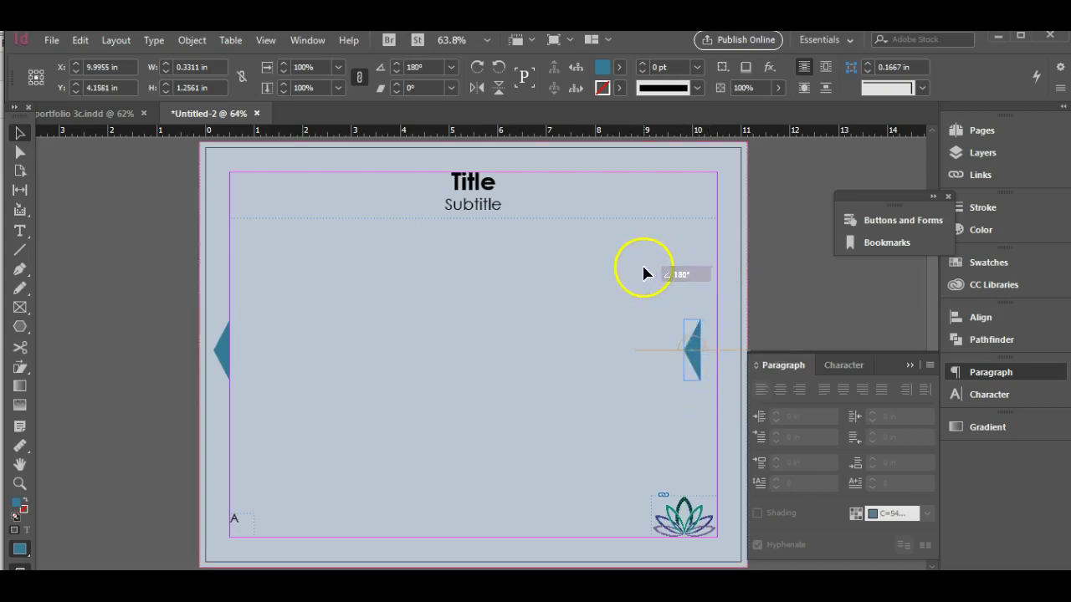
pyautogui.moveTo(691, 359); pyautogui.dragTo(719, 358)
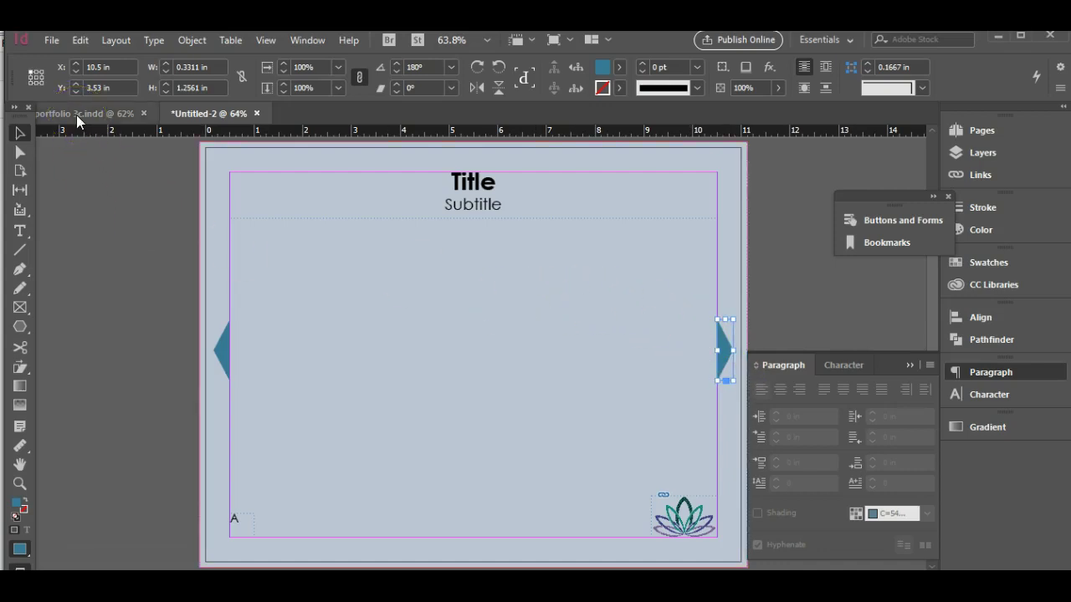
# Save the document as "ce portfolio demo" in the 11 portfolio folder as an InDesign CC 2017 document.
pyautogui.hotkey('ctrl', 's')
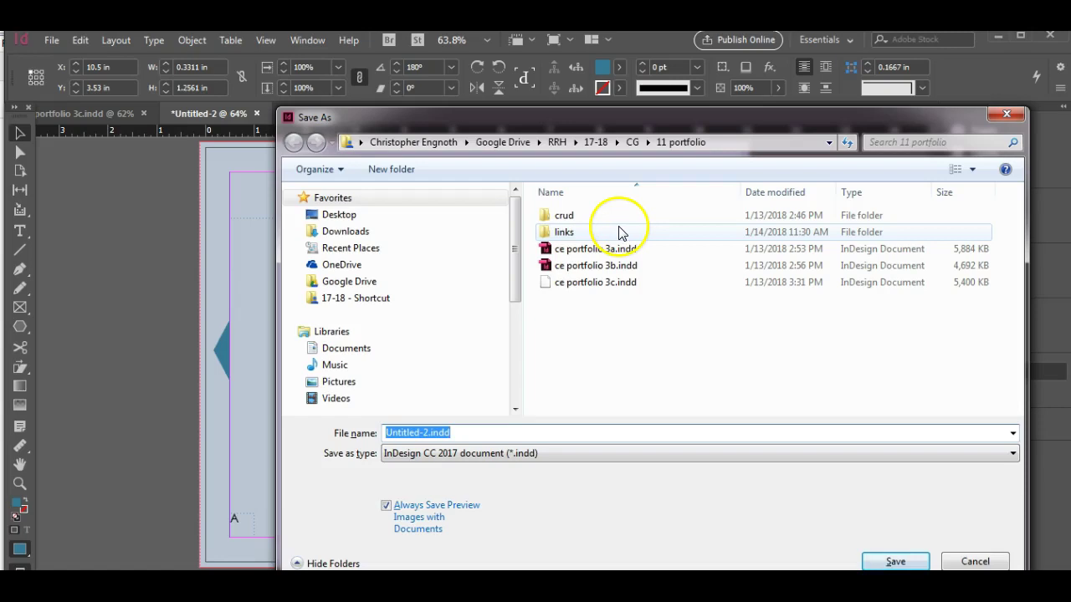
pyautogui.write('ce portfolio demo')
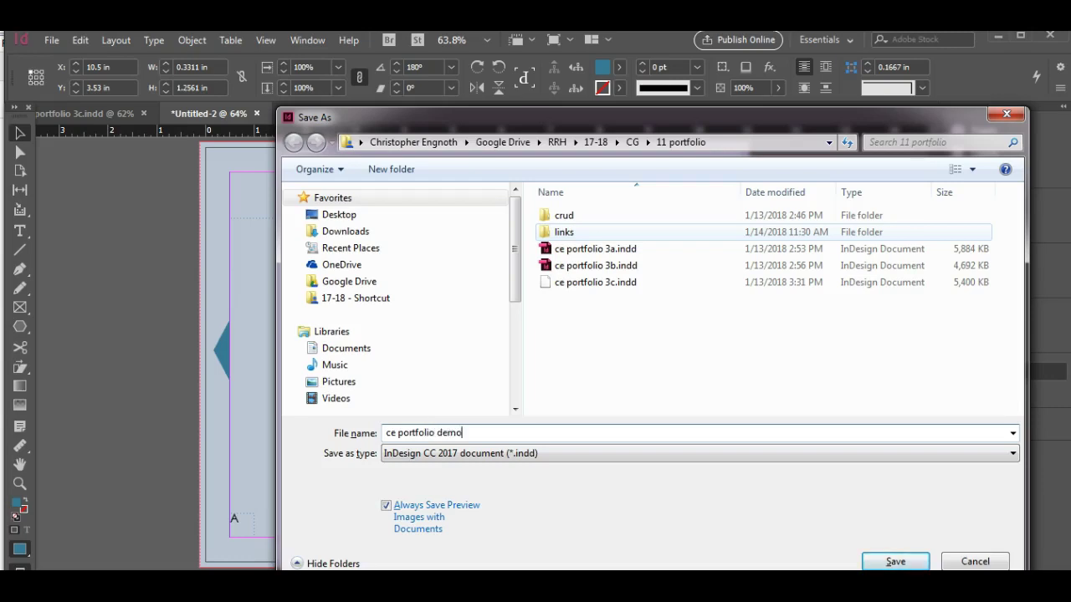
pyautogui.press('Return')
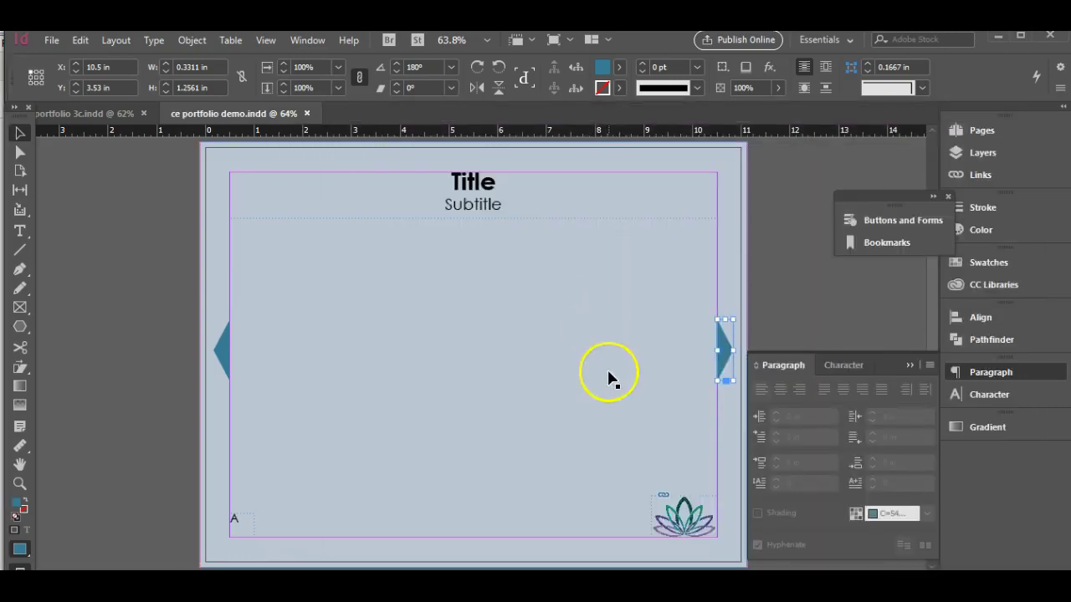